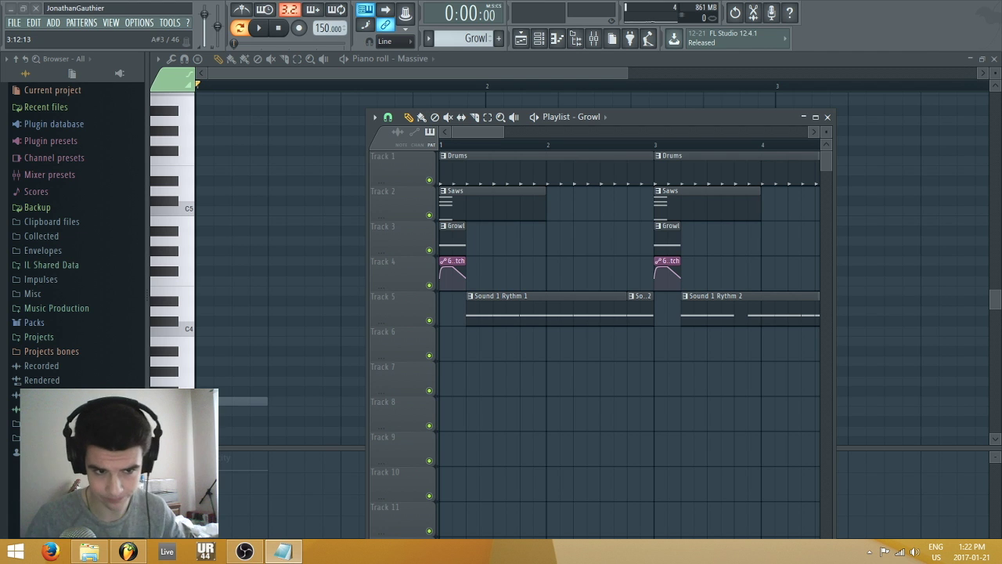
# Step: Play back the full arrangement in the playlist and stop it
pyautogui.middleClick(645, 231)
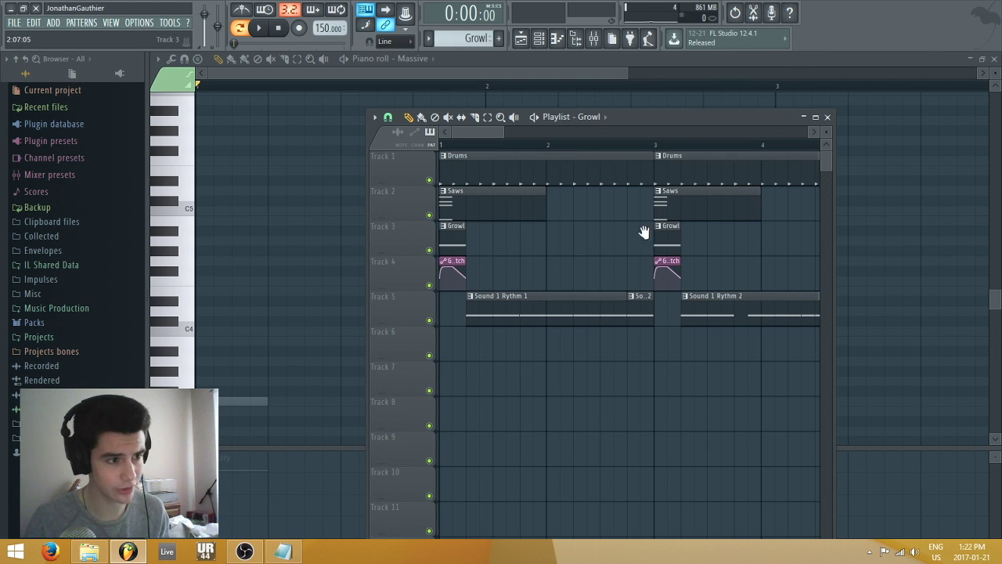
pyautogui.scroll(-1, 693, 147)
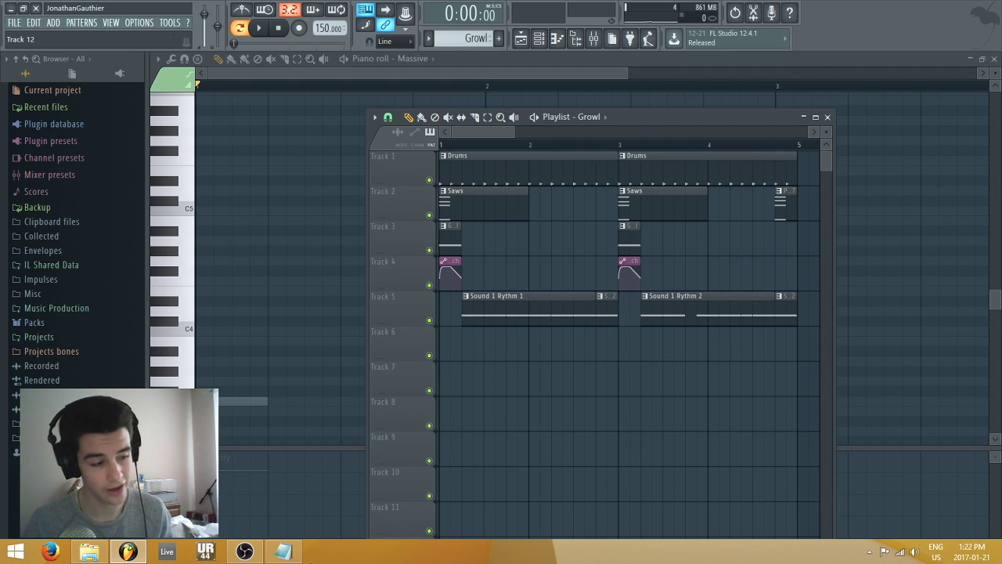
pyautogui.click(244, 551)
pyautogui.hotkey('alt', 'Tab')
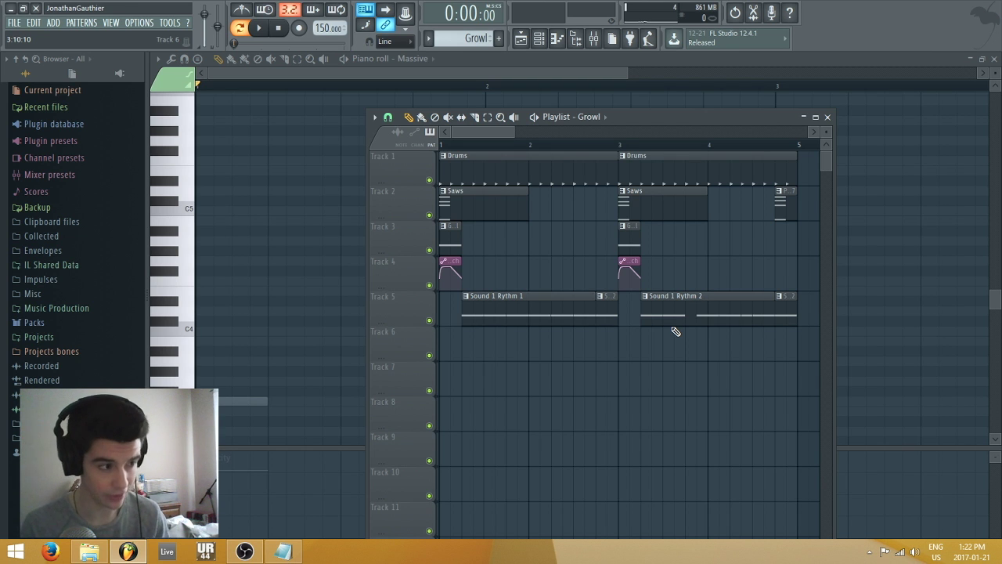
pyautogui.press('space')
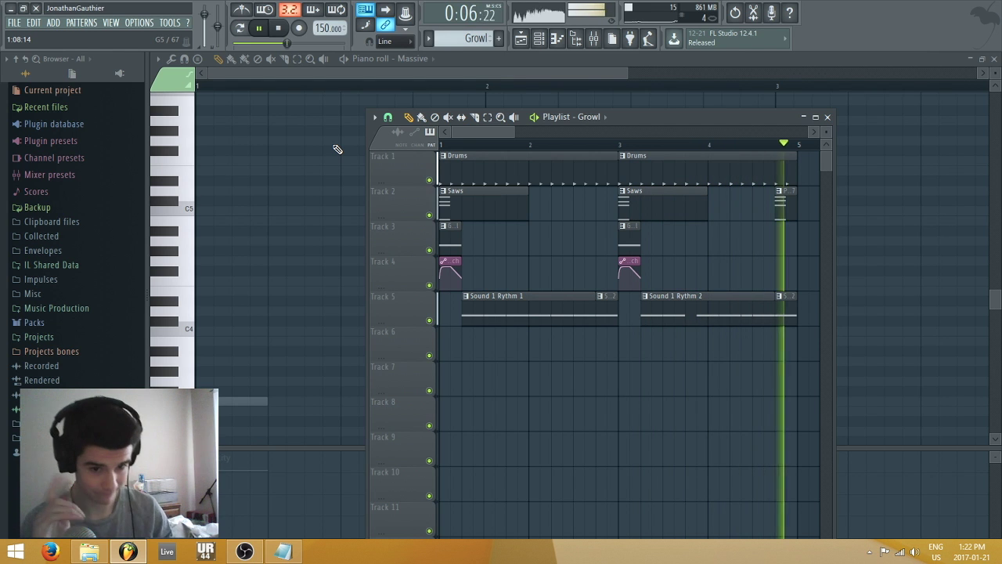
pyautogui.press('space')
pyautogui.scroll(-4, 538, 149)
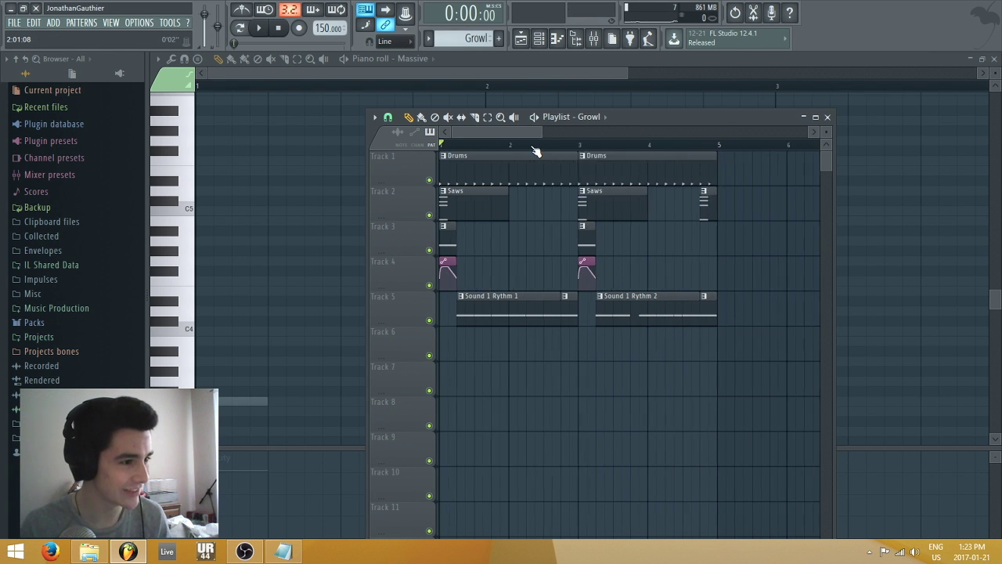
pyautogui.scroll(4, 540, 145)
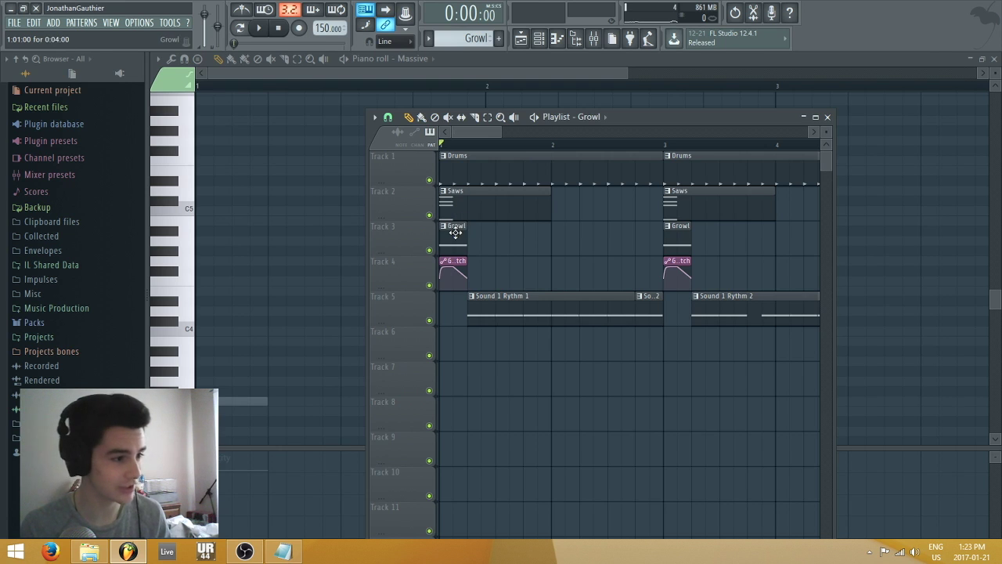
# Step: Open the pattern of the first Growl clip and close the piano roll behind the playlist
pyautogui.doubleClick(450, 243)
pyautogui.press('F5')
pyautogui.scroll(2, 568, 148)
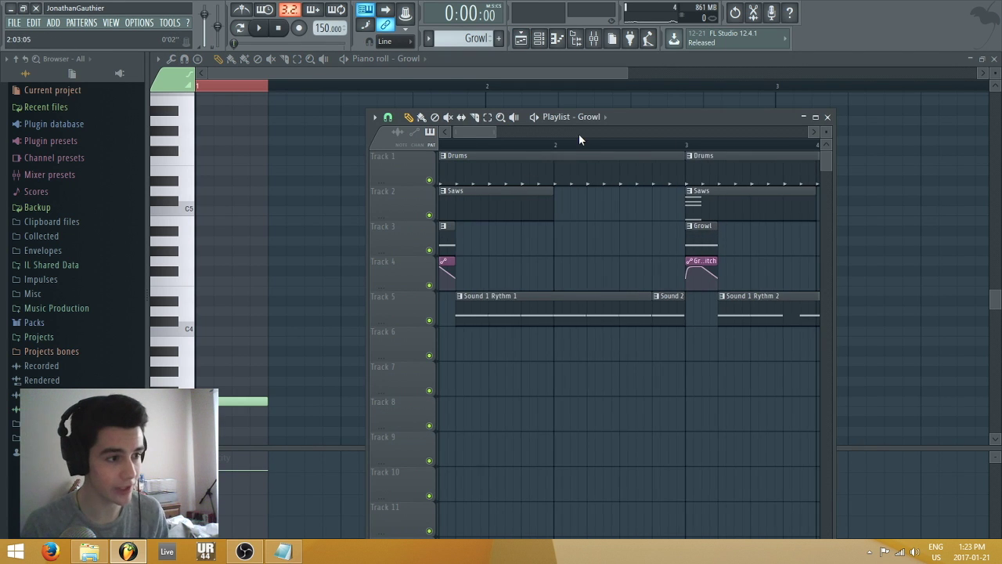
pyautogui.scroll(3, 569, 149)
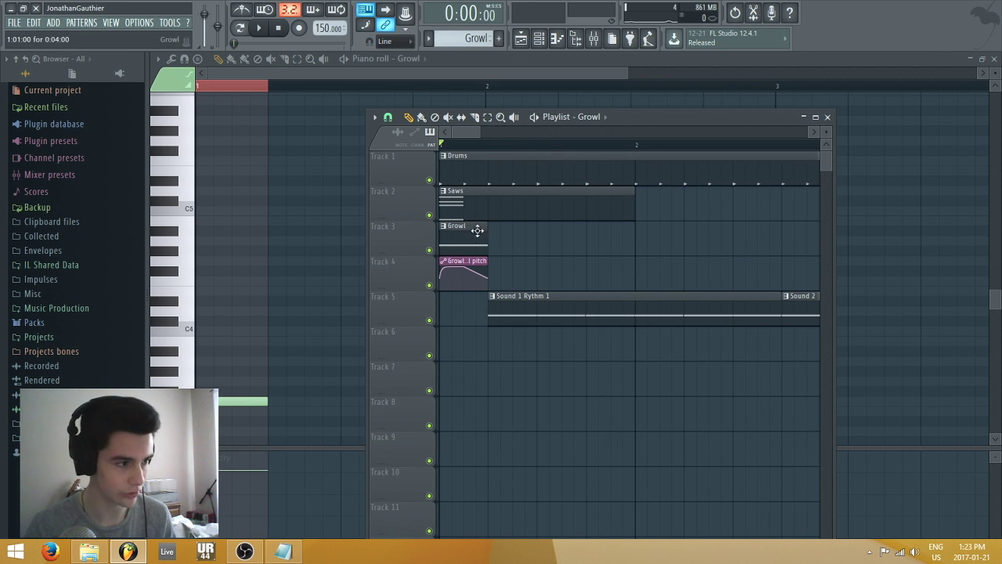
pyautogui.press('F5')
pyautogui.hotkey('ctrl', 'a')
pyautogui.press('F7')
pyautogui.click(638, 231)
pyautogui.scroll(-2, 664, 146)
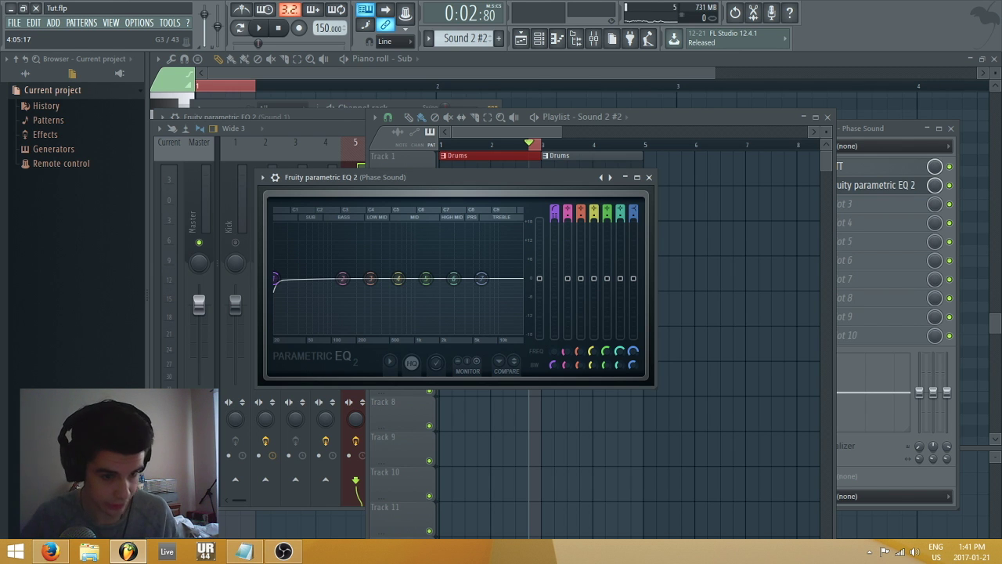
# Step: Raise the frequency of the low-cut band 1 in the Phase Sound track's Fruity parametric EQ 2
pyautogui.moveTo(275, 279); pyautogui.dragTo(335, 281)
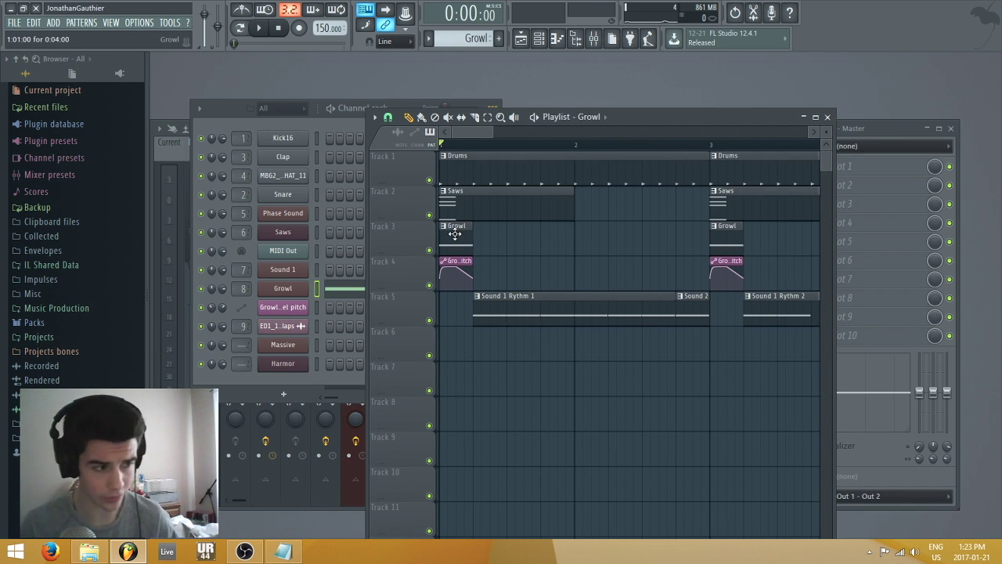
# Step: Show the Growl pattern in the channel rack, switch playback to pattern mode and audition it
pyautogui.doubleClick(455, 233)
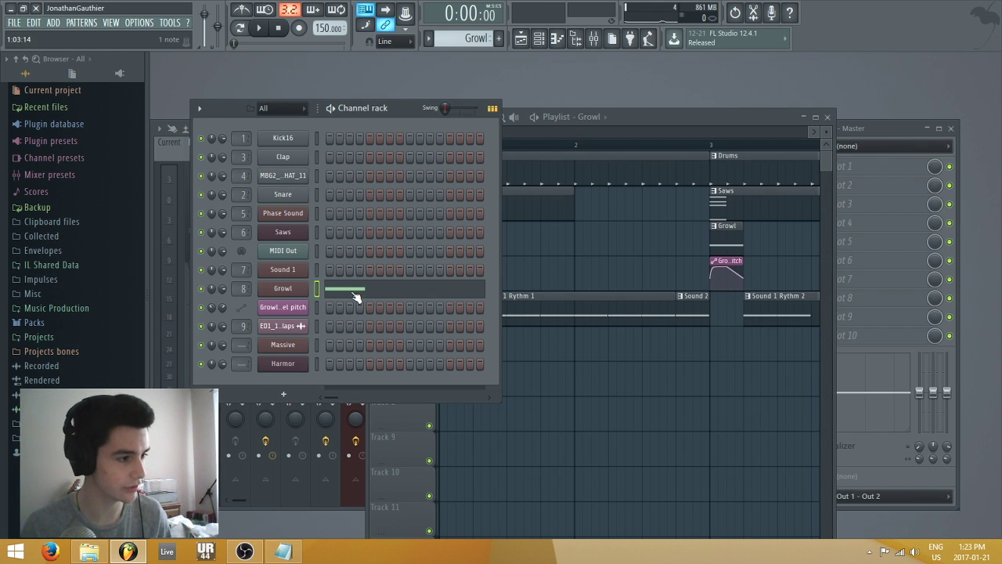
pyautogui.click(239, 30)
pyautogui.press('space')
pyautogui.press('space')
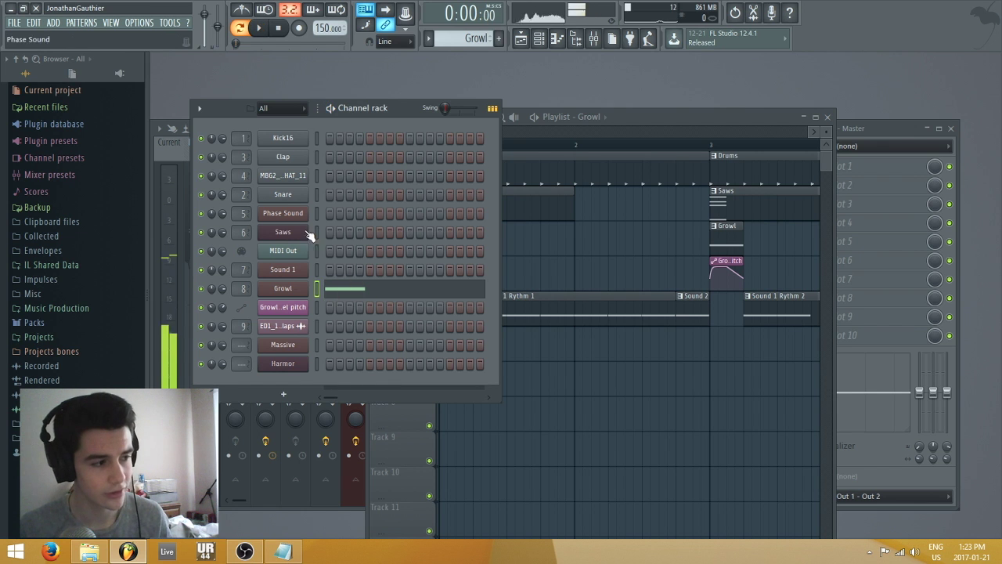
# Step: Copy the Growl channel's note and paste it into the Massive channel's piano roll
pyautogui.click(360, 291)
pyautogui.moveTo(329, 357); pyautogui.dragTo(224, 416)
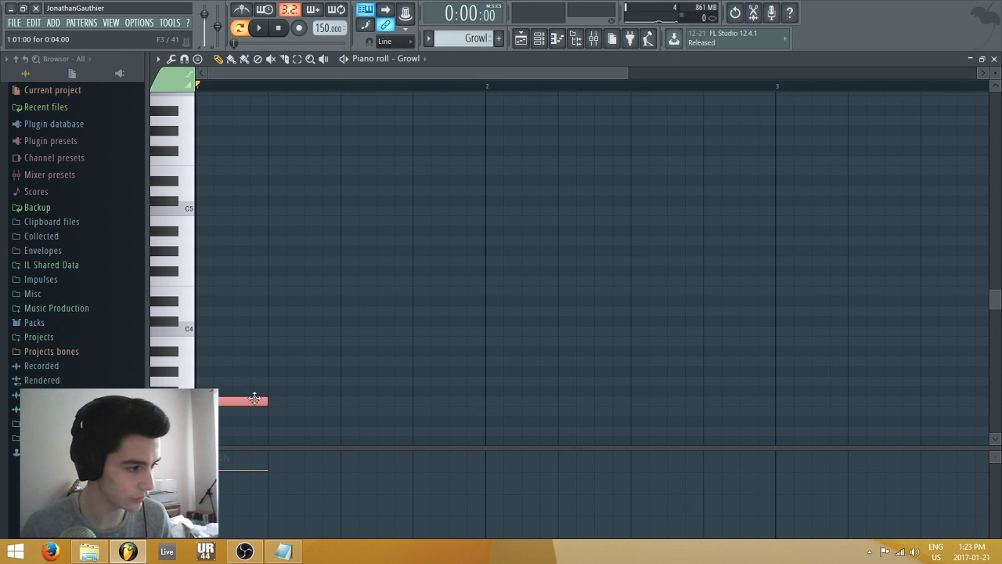
pyautogui.press('Escape')
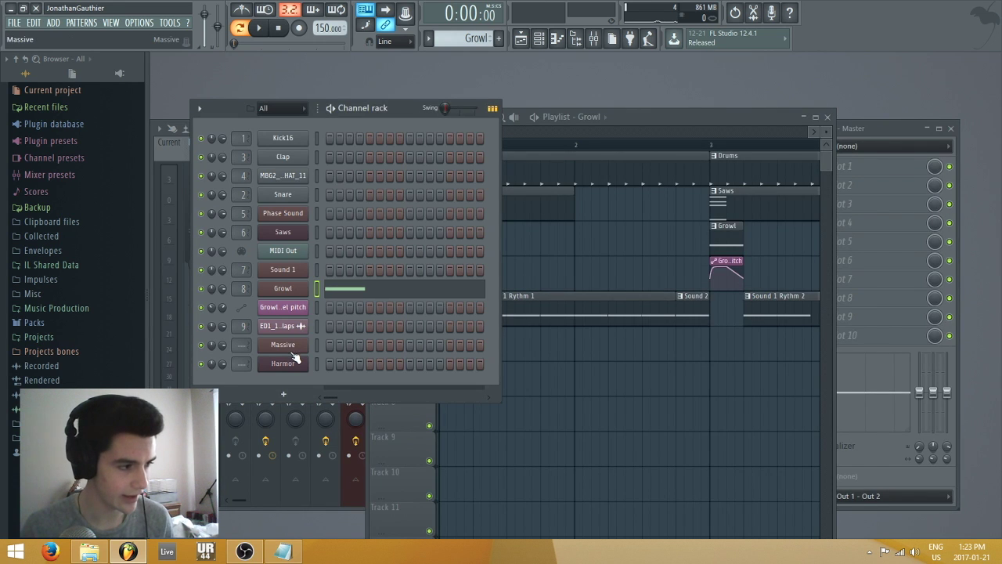
pyautogui.click(297, 347)
pyautogui.press('Escape')
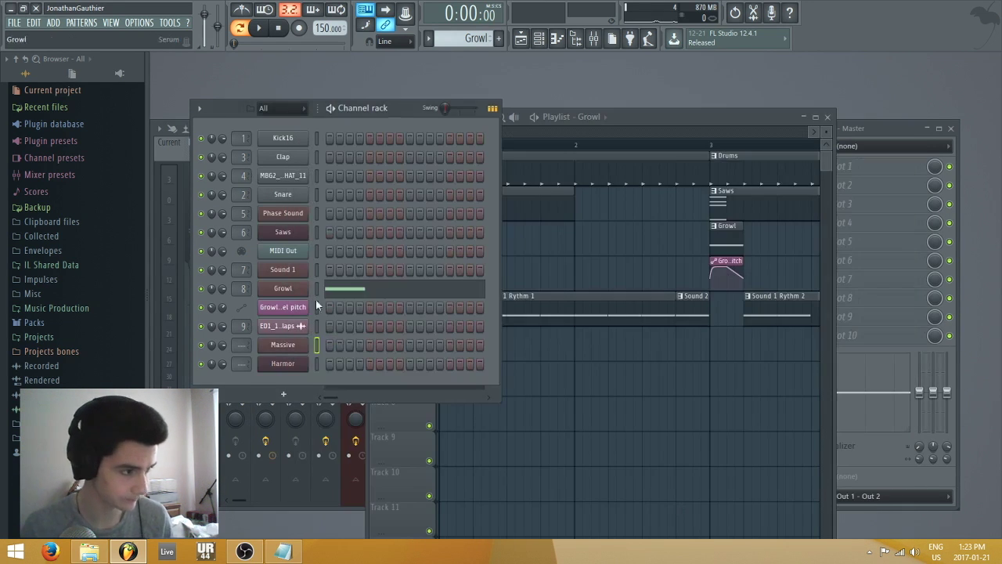
pyautogui.rightClick(305, 346)
pyautogui.click(338, 344)
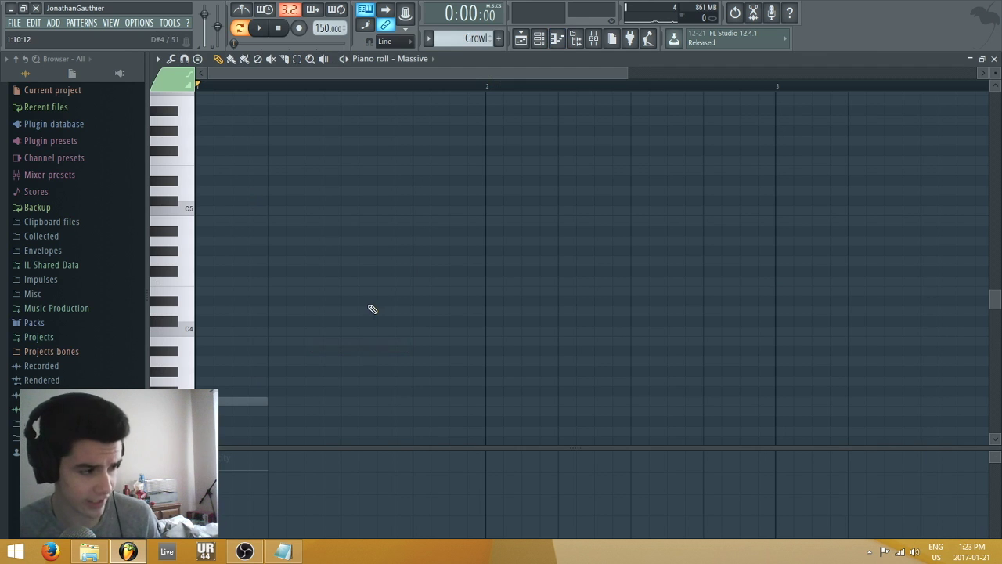
pyautogui.press('Escape')
# Step: Start a new sound in Massive and set oscillator 1's wavetable to Sin-Squ
pyautogui.click(296, 353)
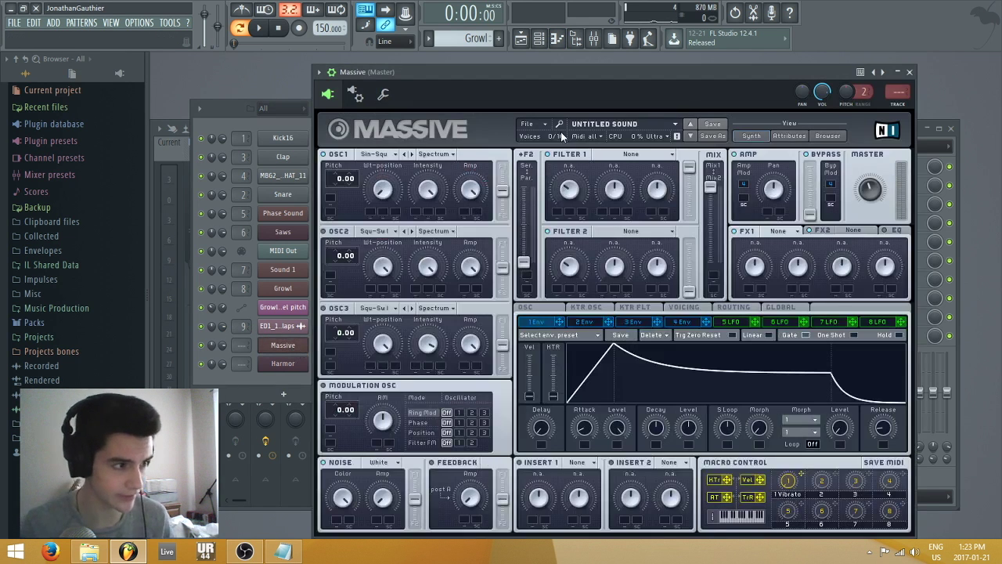
pyautogui.click(538, 125)
pyautogui.click(552, 129)
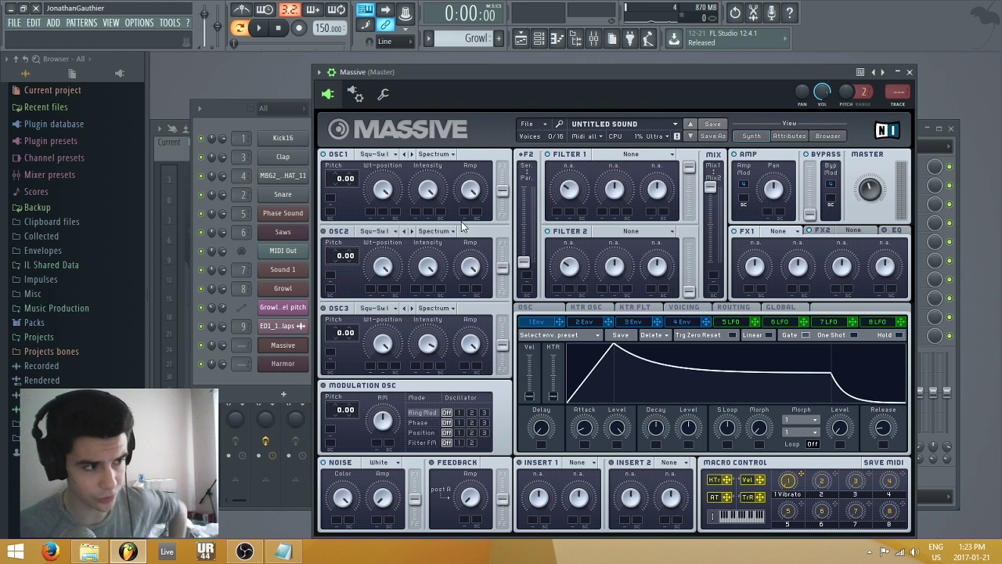
pyautogui.click(389, 161)
pyautogui.click(439, 193)
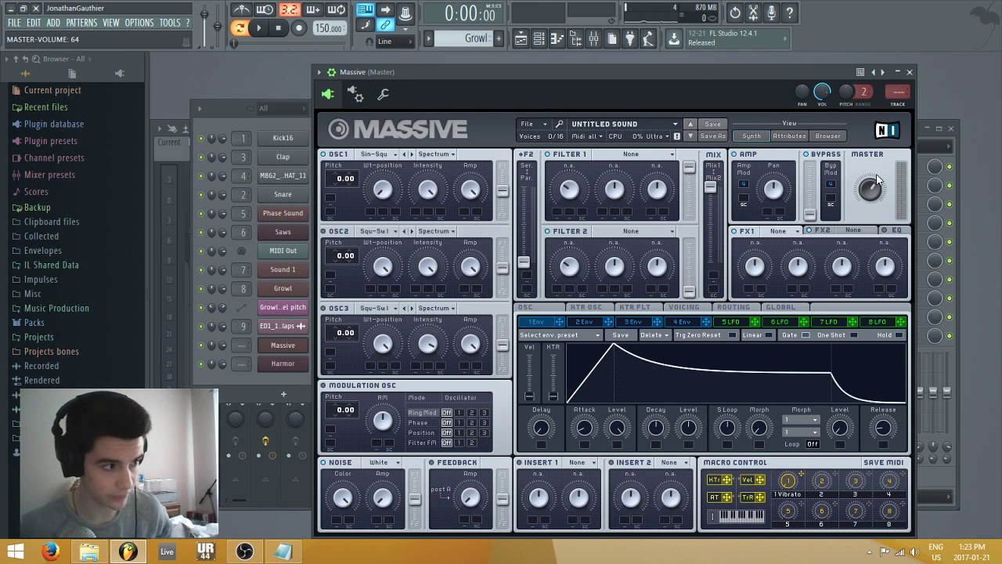
# Step: Set oscillator 1's pitch to -12.00 in Massive and audition the pattern
pyautogui.moveTo(618, 95); pyautogui.dragTo(615, 89)
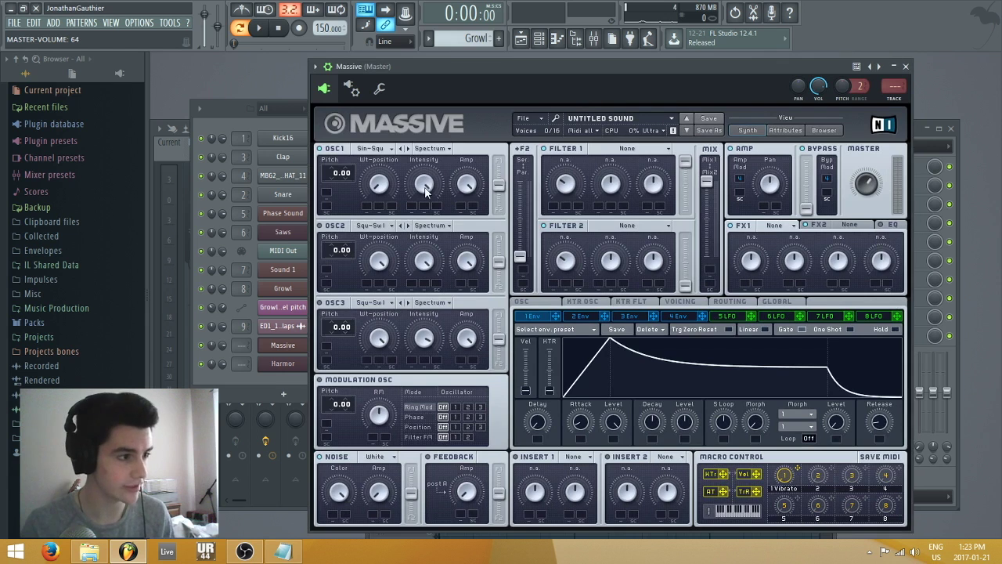
pyautogui.press('Escape')
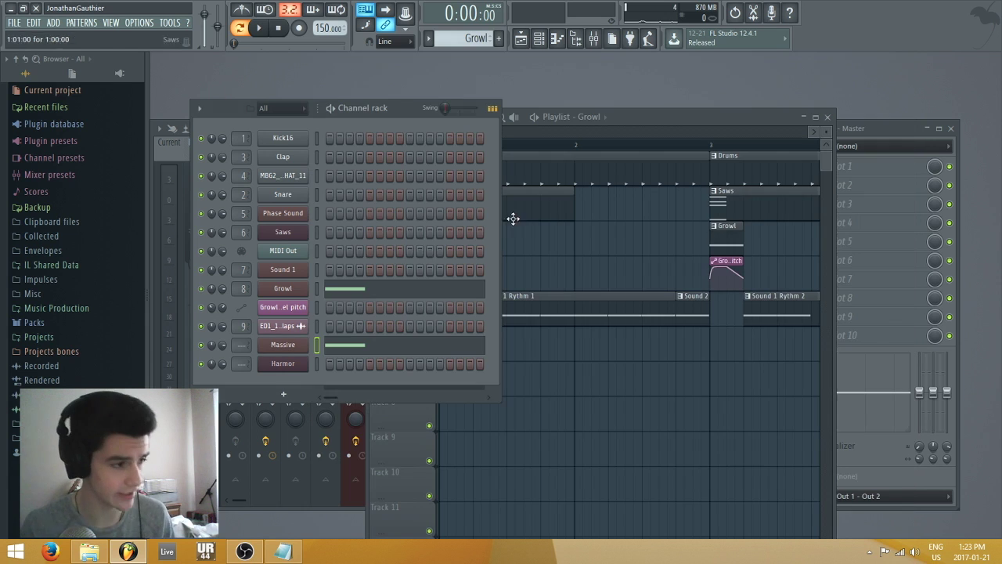
pyautogui.click(287, 346)
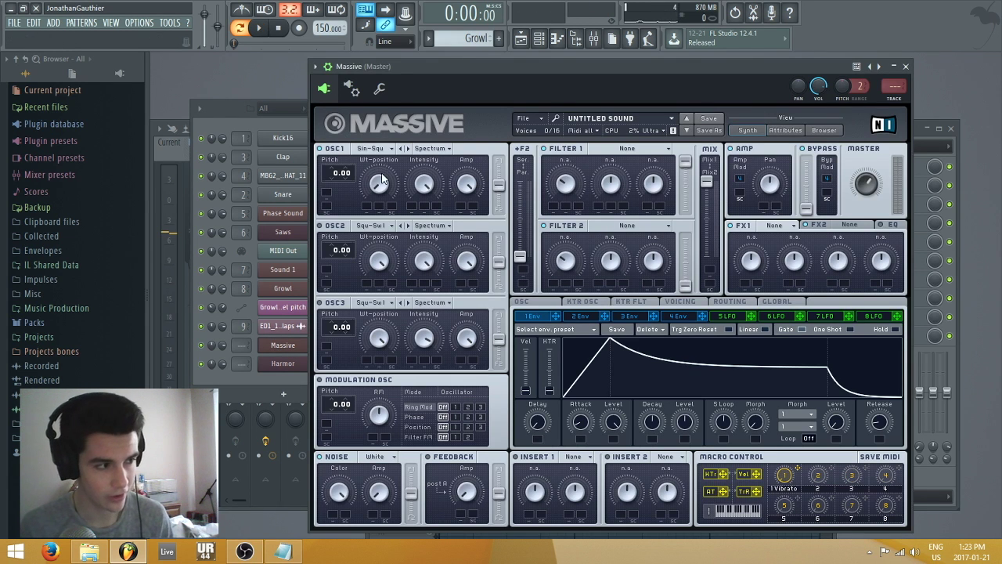
pyautogui.moveTo(329, 176); pyautogui.dragTo(323, 180)
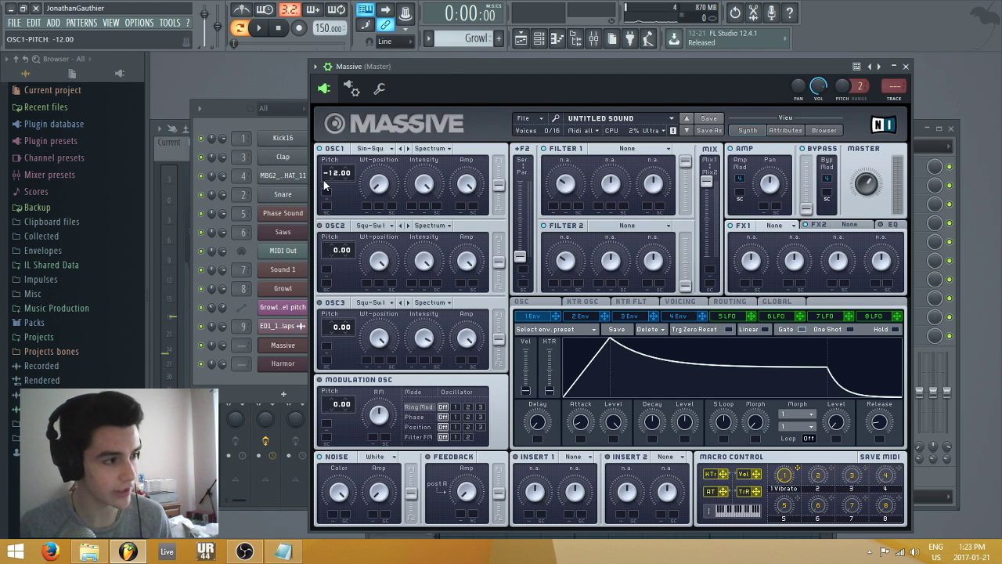
pyautogui.press('space')
pyautogui.press('space')
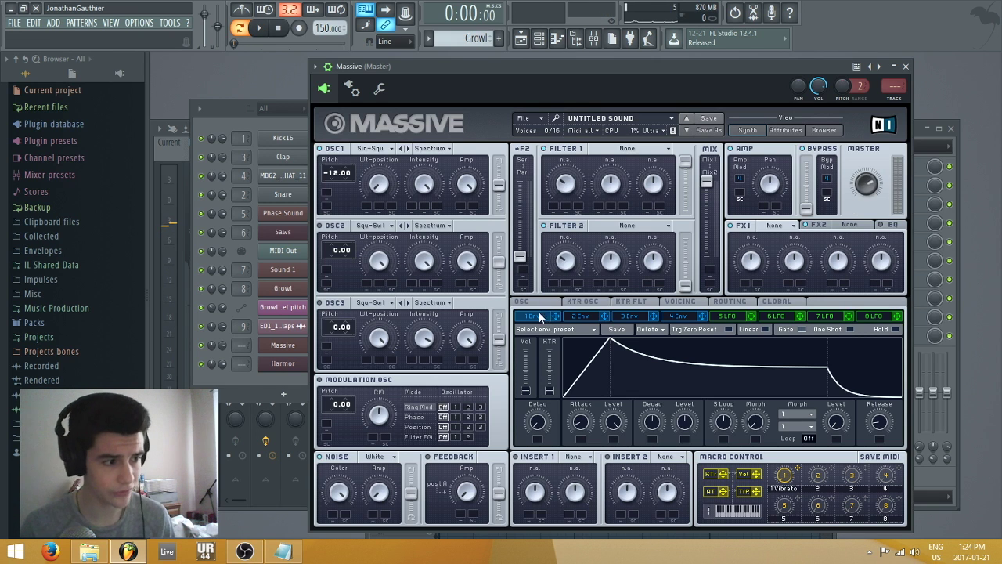
# Step: Solo the Massive channel in the channel rack
pyautogui.click(283, 344)
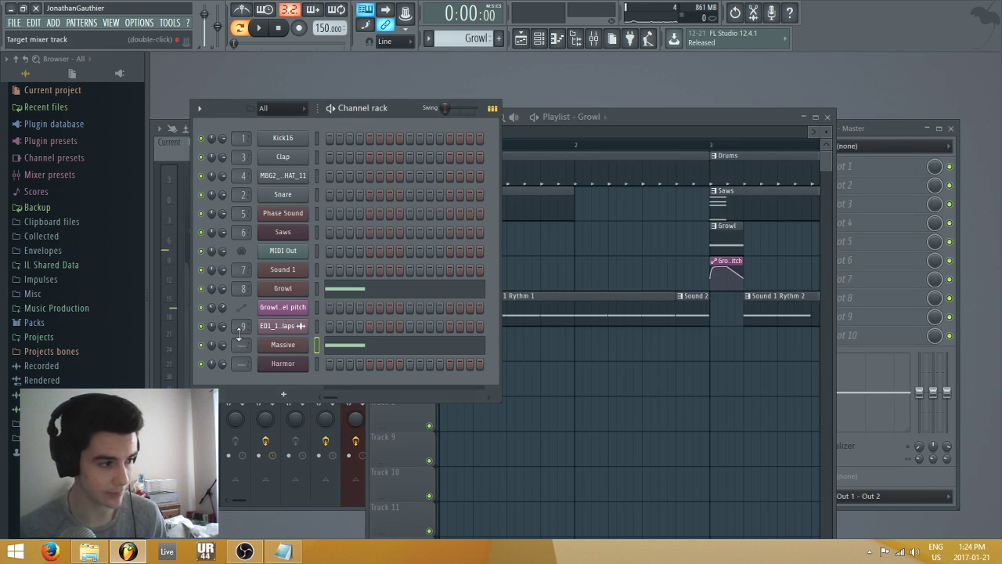
pyautogui.rightClick(201, 345)
# Step: Modulate oscillator 1's pitch with envelope 1 by 24.00 and lower the envelope's decay level to its minimum
pyautogui.click(294, 345)
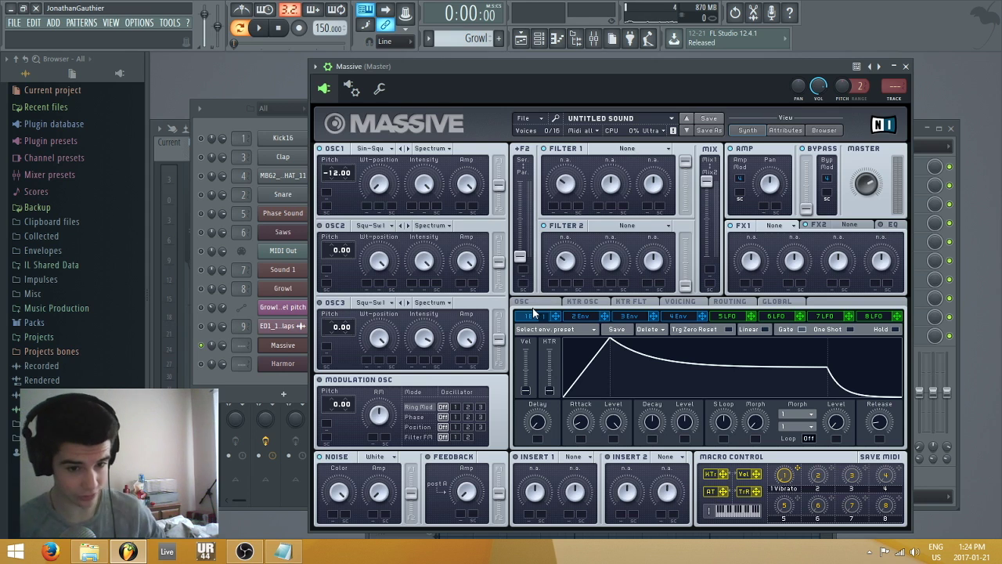
pyautogui.moveTo(555, 316); pyautogui.dragTo(347, 164)
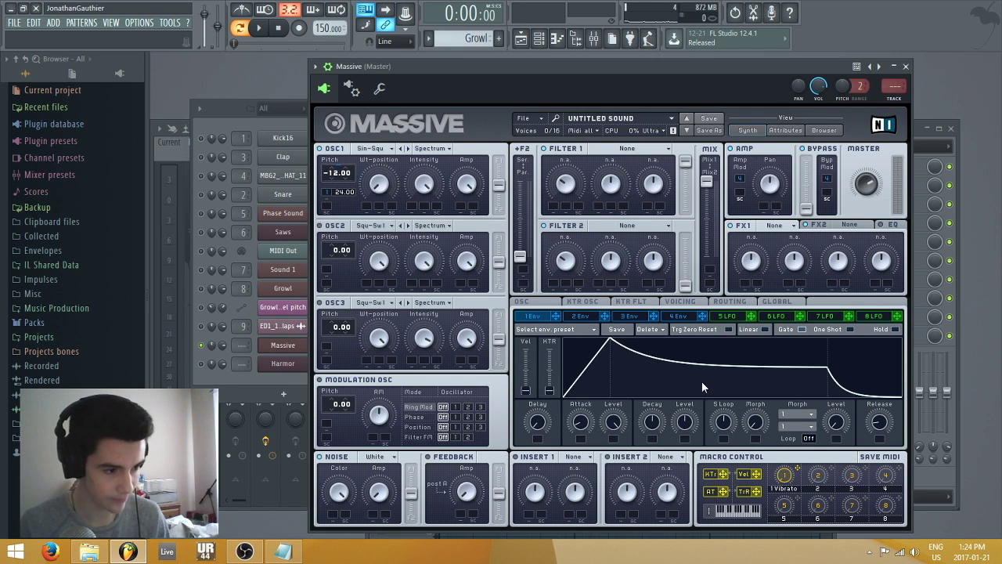
pyautogui.moveTo(684, 423); pyautogui.dragTo(646, 517)
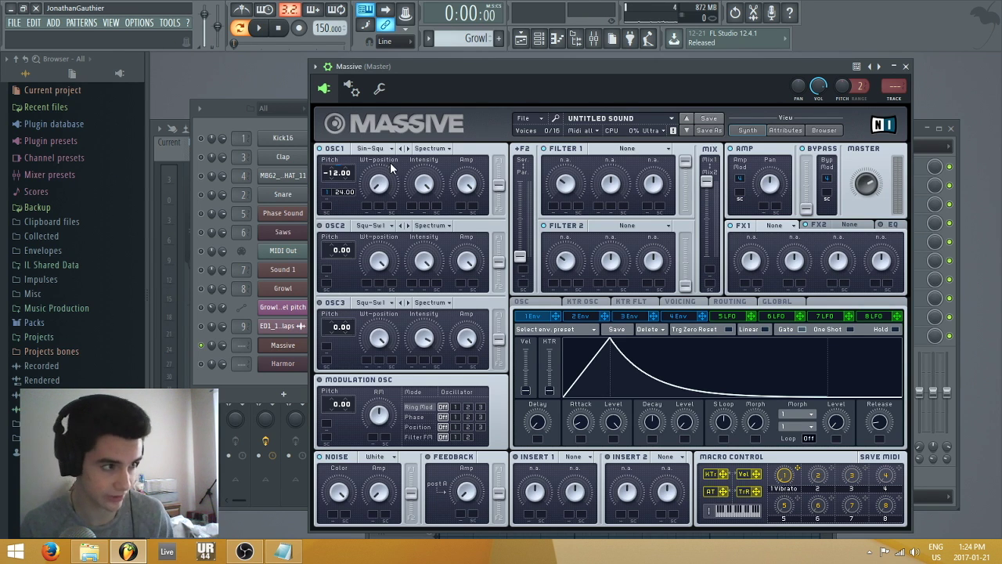
# Step: Shorten envelope 1's decay in Massive, fine-tuning it by ear while auditioning the pattern
pyautogui.click(652, 424)
pyautogui.moveTo(654, 418); pyautogui.dragTo(626, 460)
pyautogui.press('space')
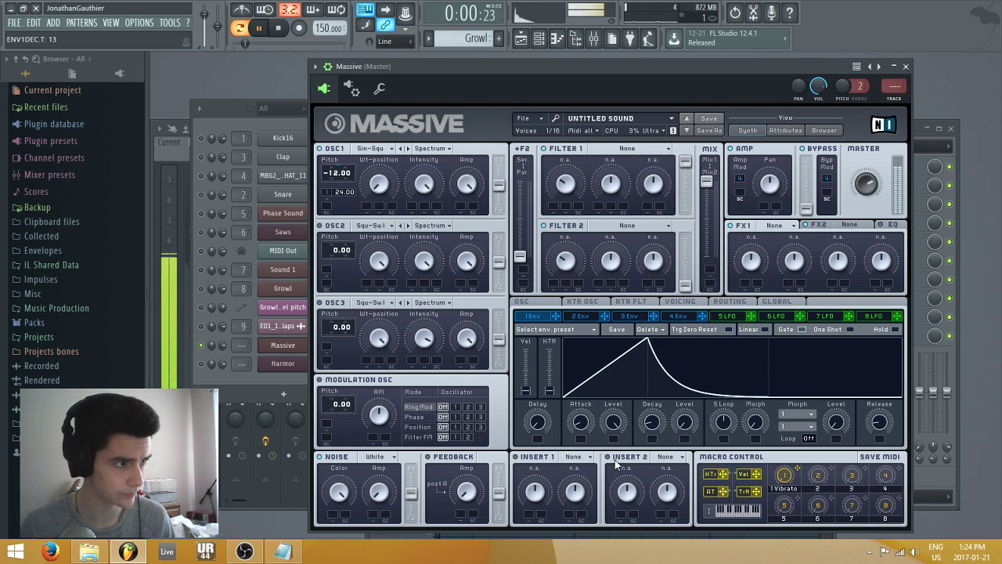
pyautogui.press('space')
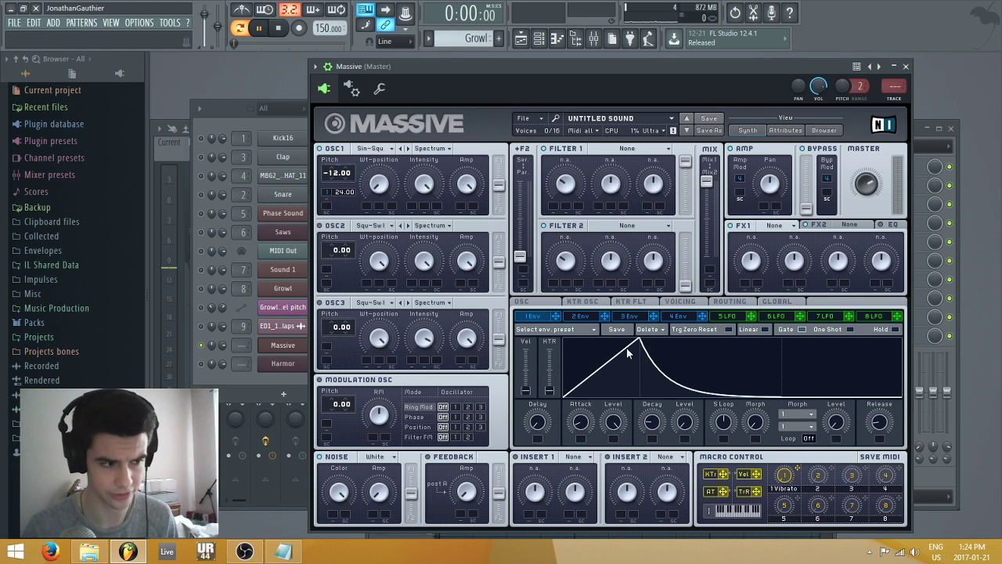
pyautogui.press('space')
pyautogui.press('space')
pyautogui.press('space')
pyautogui.moveTo(651, 412)
pyautogui.mouseDown()
pyautogui.moveTo(656, 424)
pyautogui.moveTo(667, 418)
pyautogui.moveTo(652, 422)
pyautogui.moveTo(660, 423)
pyautogui.mouseUp()
pyautogui.press('space')
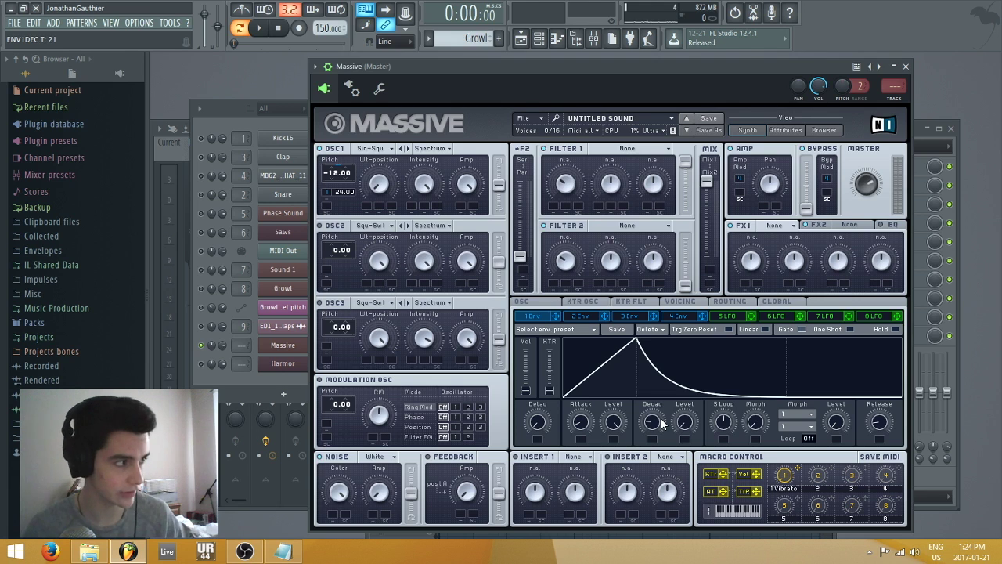
pyautogui.moveTo(661, 423)
pyautogui.mouseDown()
pyautogui.moveTo(670, 415)
pyautogui.moveTo(651, 429)
pyautogui.moveTo(652, 420)
pyautogui.moveTo(652, 431)
pyautogui.moveTo(666, 412)
pyautogui.mouseUp()
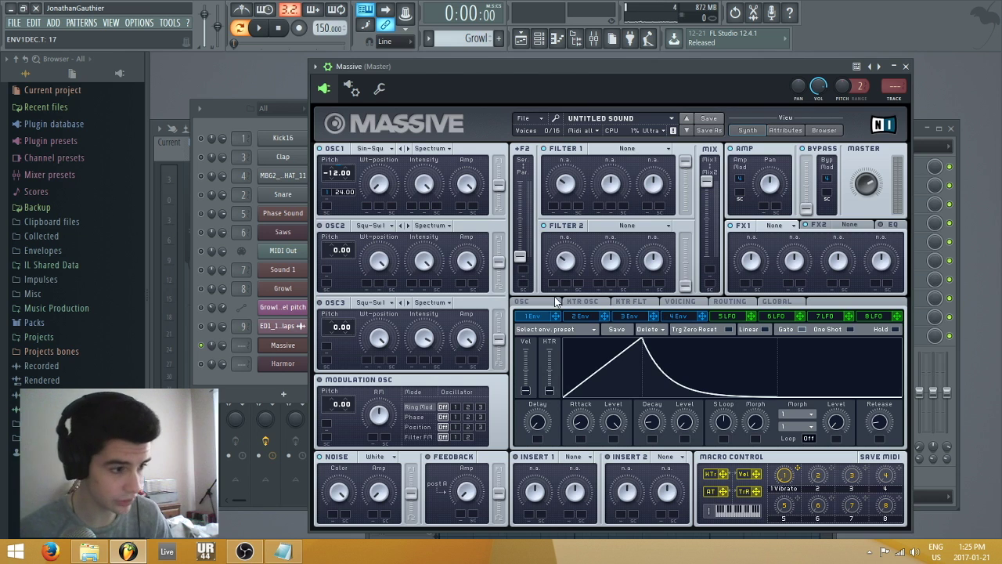
pyautogui.press('space')
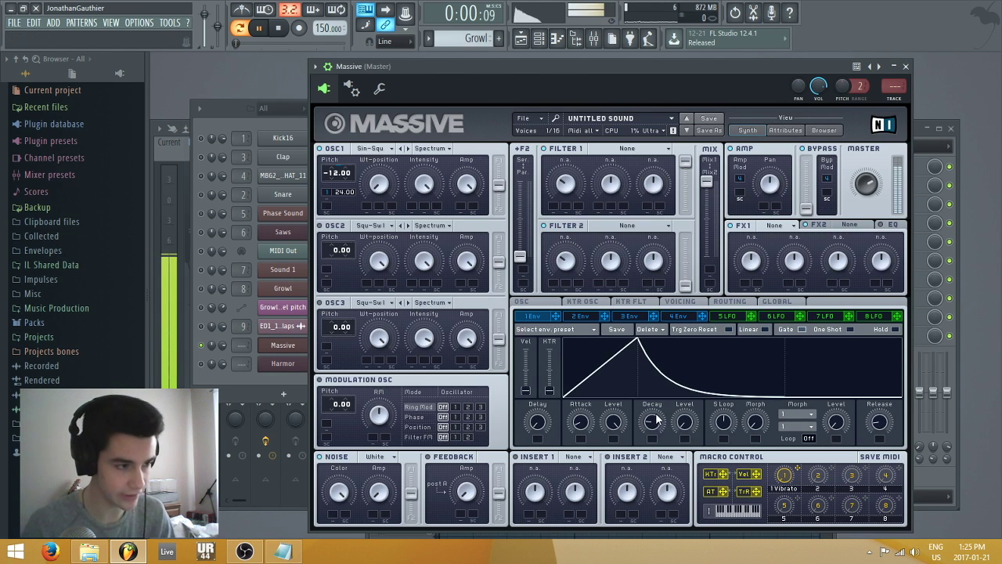
pyautogui.press('space')
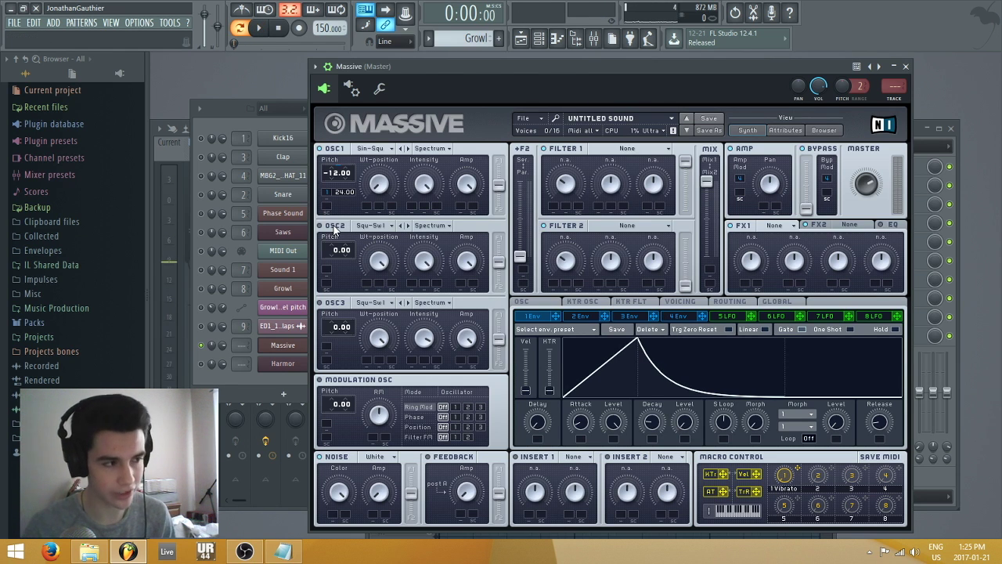
# Step: Set oscillator 2's wavetable to Sin-Squ
pyautogui.click(370, 225)
pyautogui.click(376, 234)
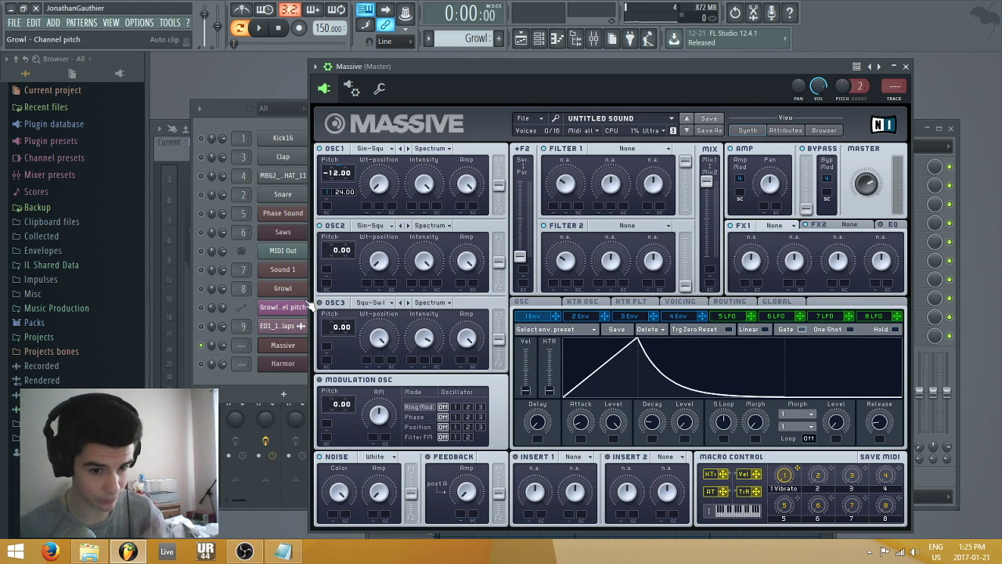
# Step: Set oscillator 2's pitch to 7.00 and modulate it with envelope 1 by 24.00
pyautogui.rightClick(340, 245)
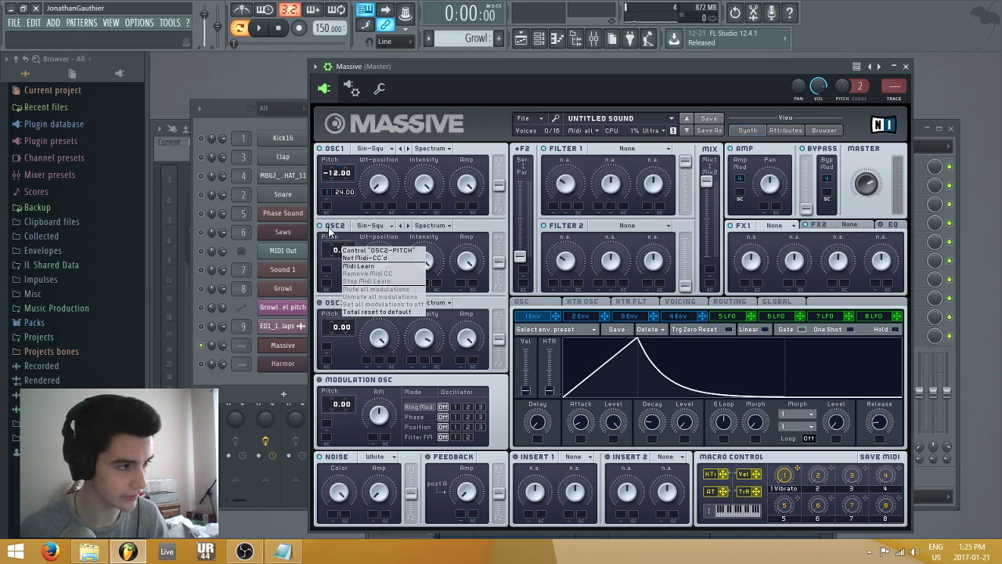
pyautogui.click(329, 230)
pyautogui.moveTo(340, 248); pyautogui.dragTo(332, 261)
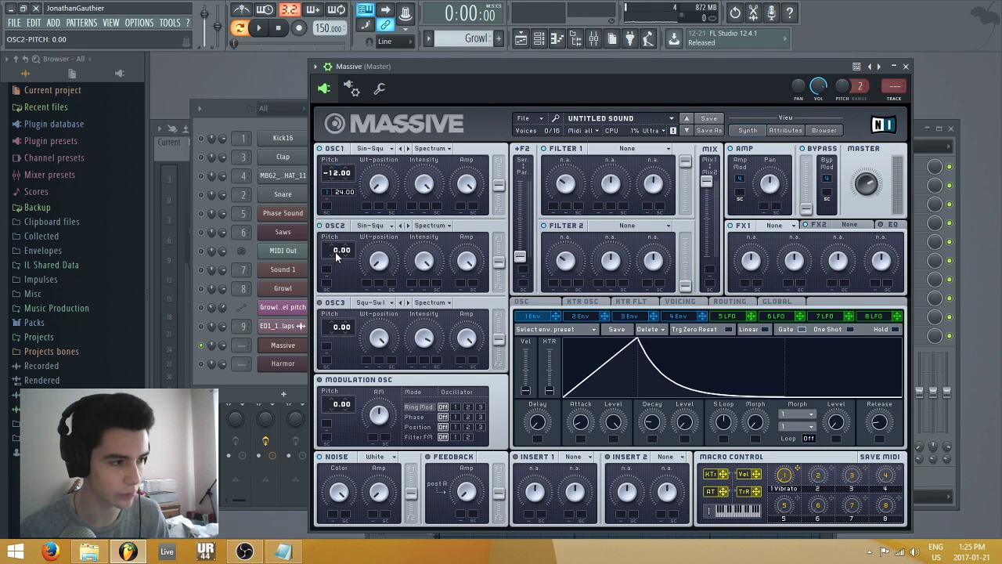
pyautogui.click(330, 256)
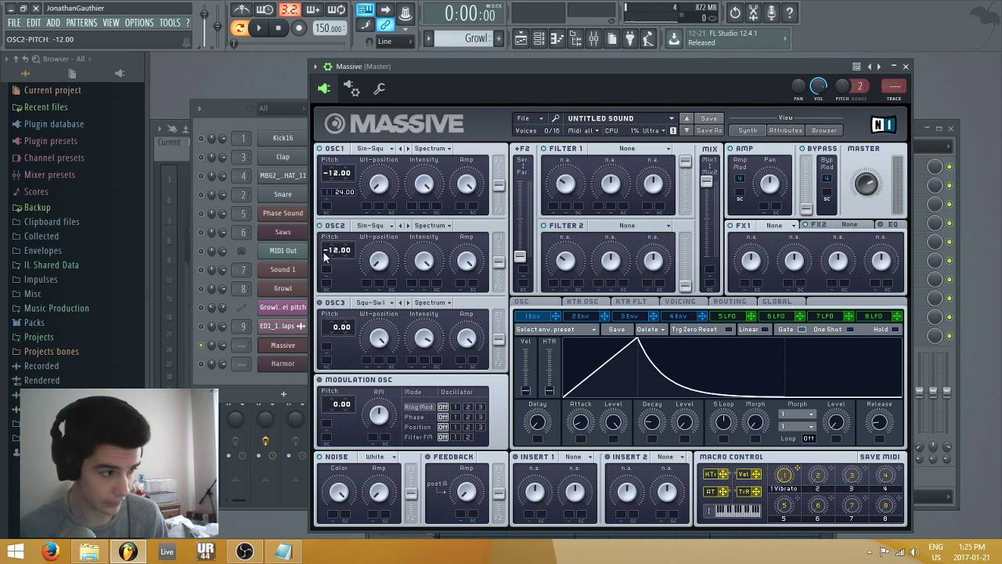
pyautogui.doubleClick(337, 251)
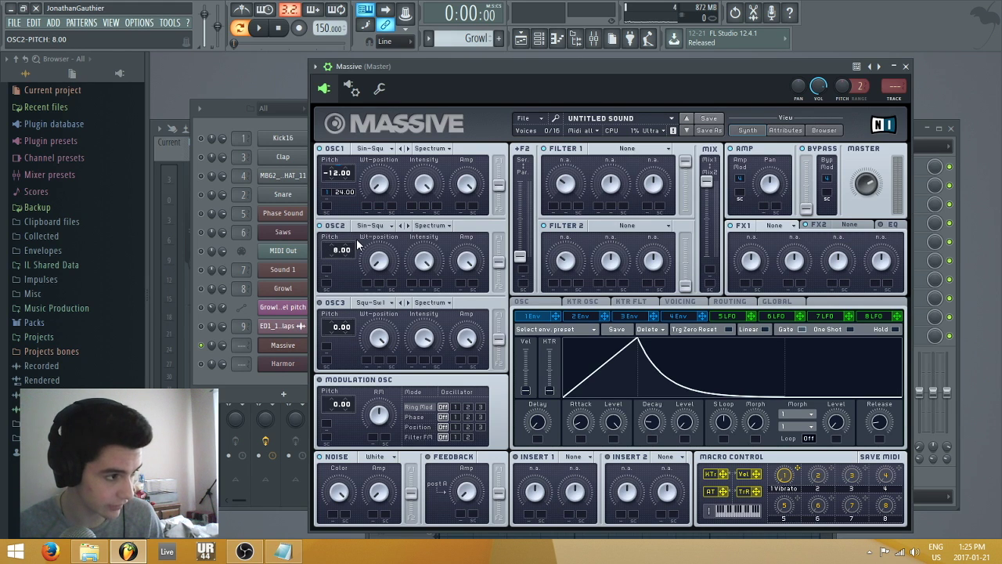
pyautogui.moveTo(356, 244); pyautogui.dragTo(355, 243)
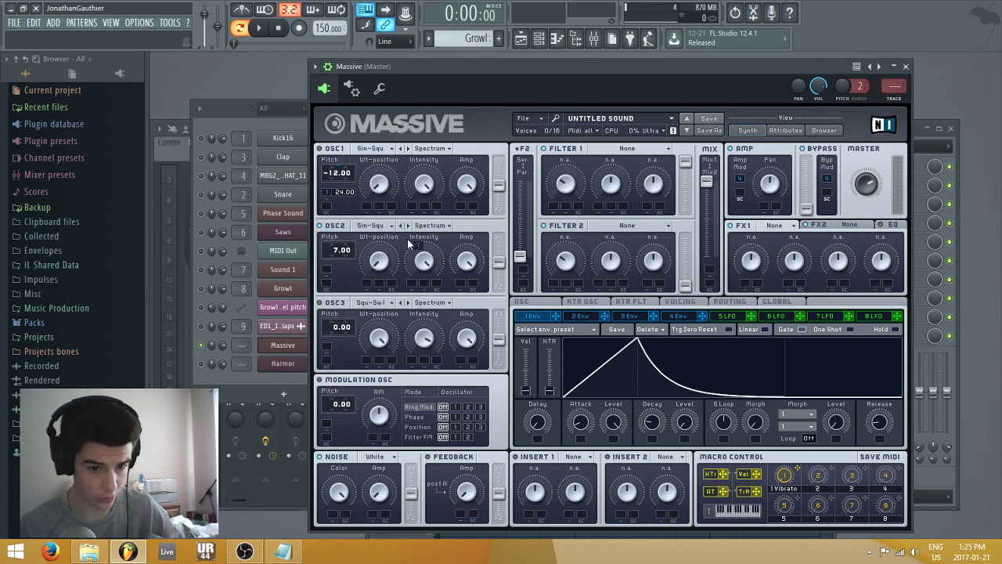
pyautogui.moveTo(389, 271); pyautogui.dragTo(354, 262)
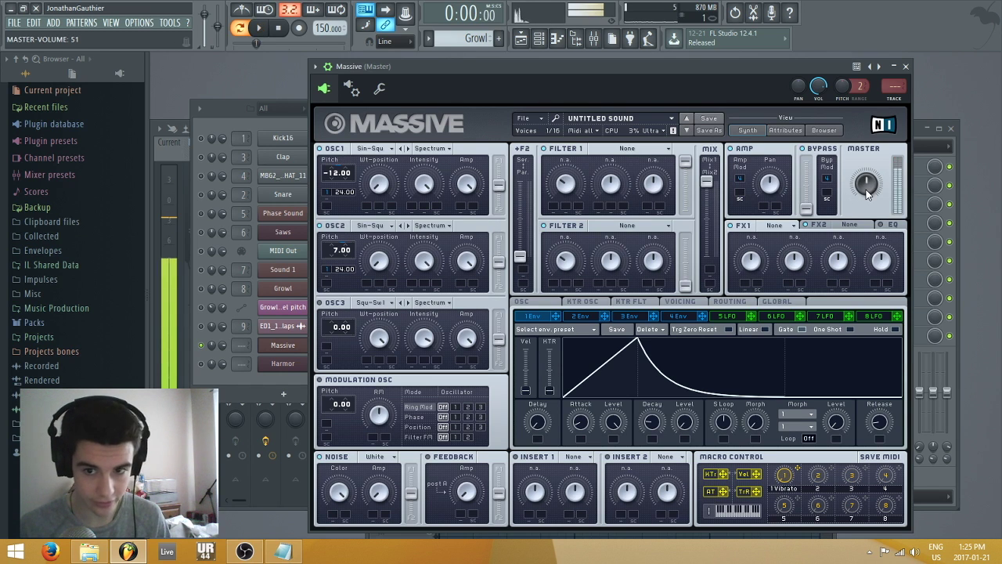
# Step: Lower oscillator 2's amp to 35 and adjust the master volume to 68 while auditioning the pattern
pyautogui.moveTo(867, 194); pyautogui.dragTo(869, 189)
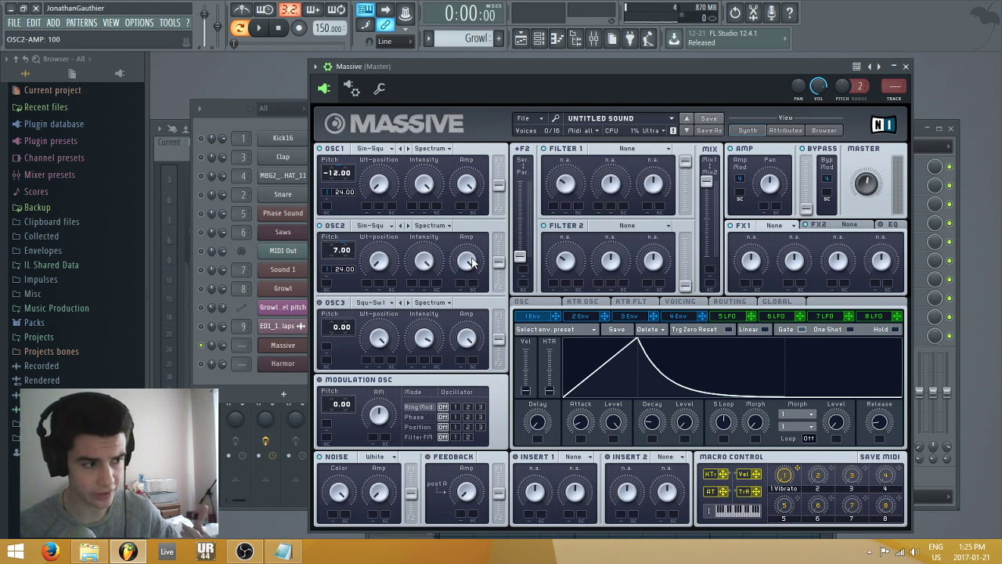
pyautogui.moveTo(472, 262); pyautogui.dragTo(477, 276)
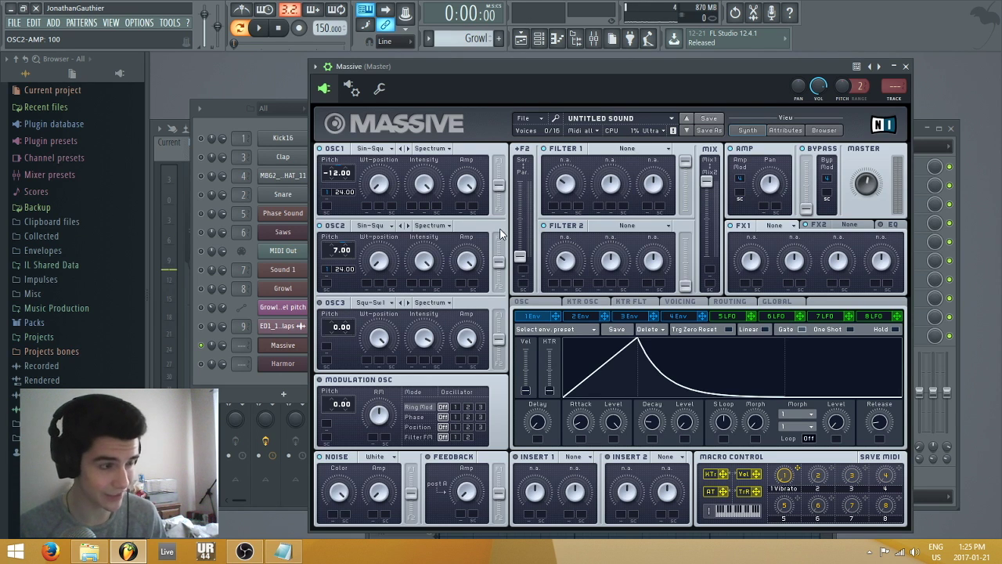
pyautogui.moveTo(501, 234); pyautogui.dragTo(476, 297)
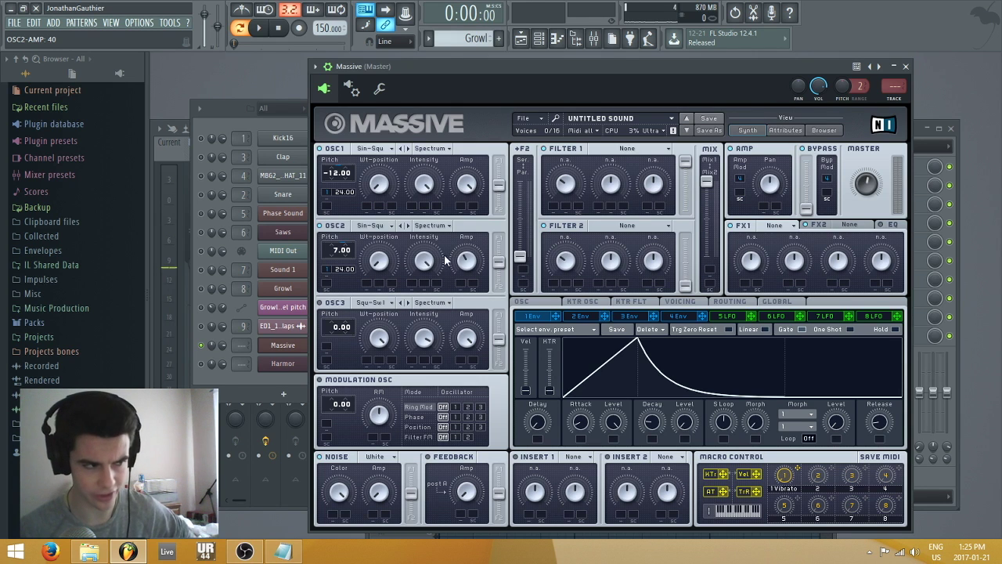
pyautogui.moveTo(466, 267); pyautogui.dragTo(467, 271)
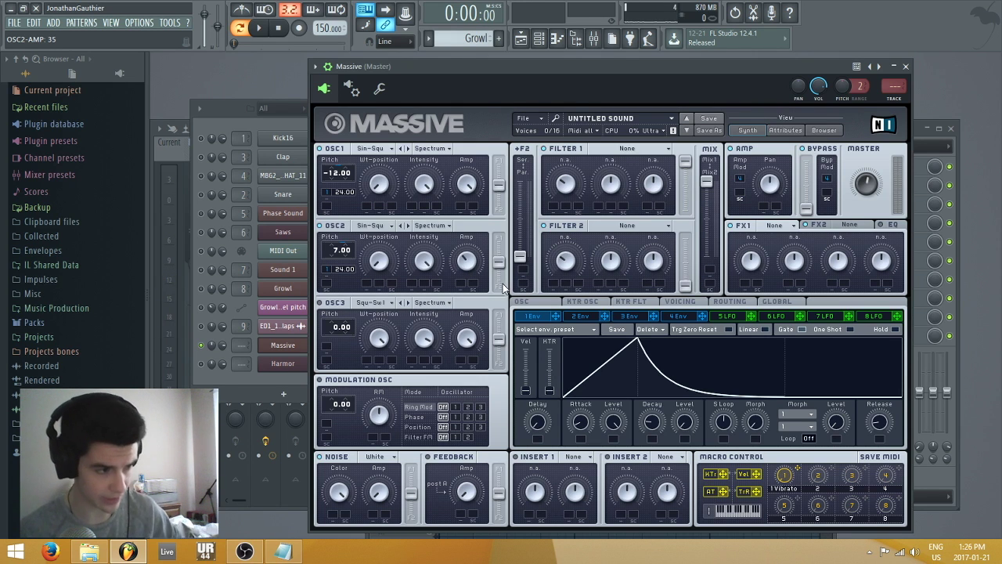
pyautogui.press('space')
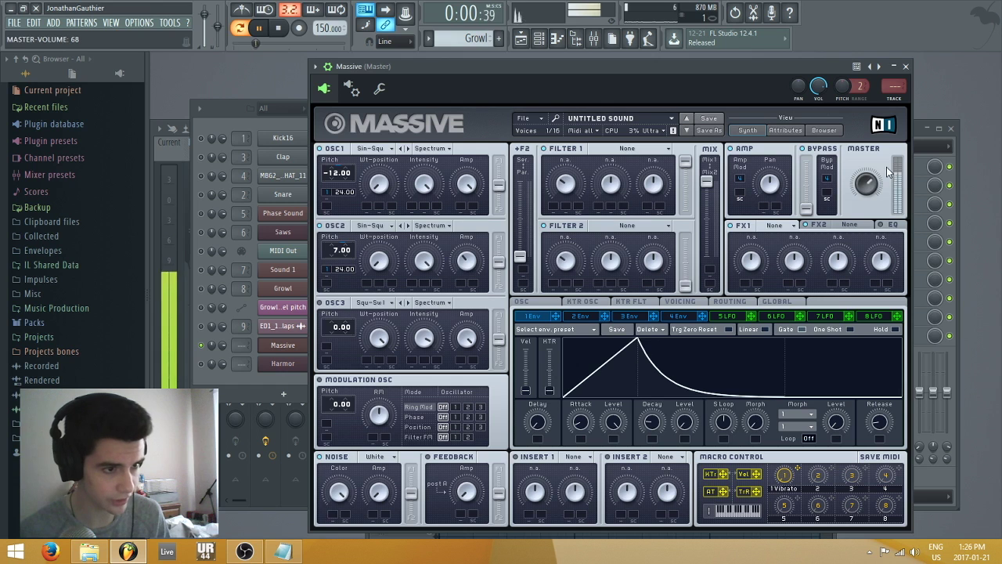
pyautogui.press('space')
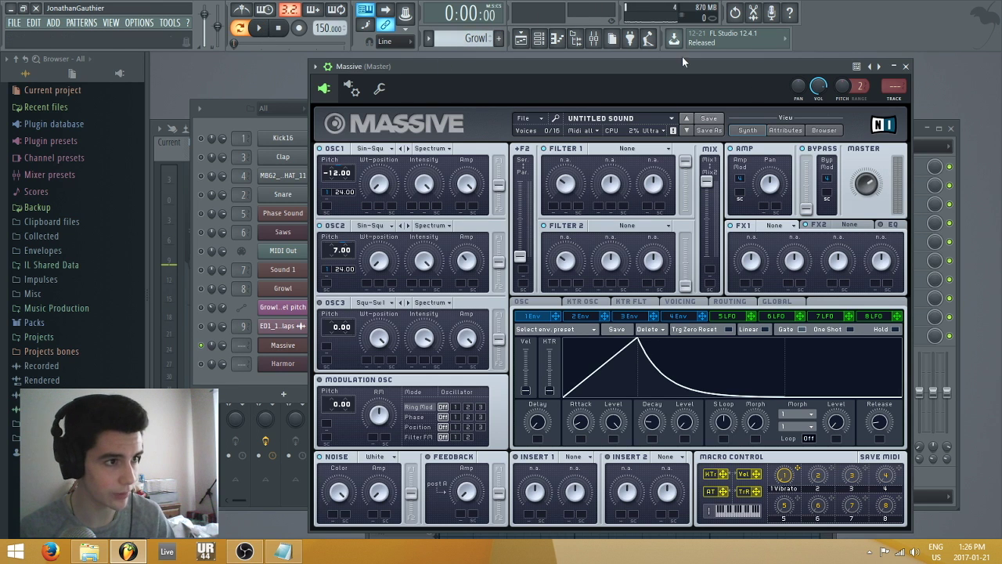
# Step: Add Fruity Parametric EQ 2 to the mixer's Master track and check the growl's frequency spectrum during playback
pyautogui.click(575, 37)
pyautogui.click(845, 172)
pyautogui.click(782, 270)
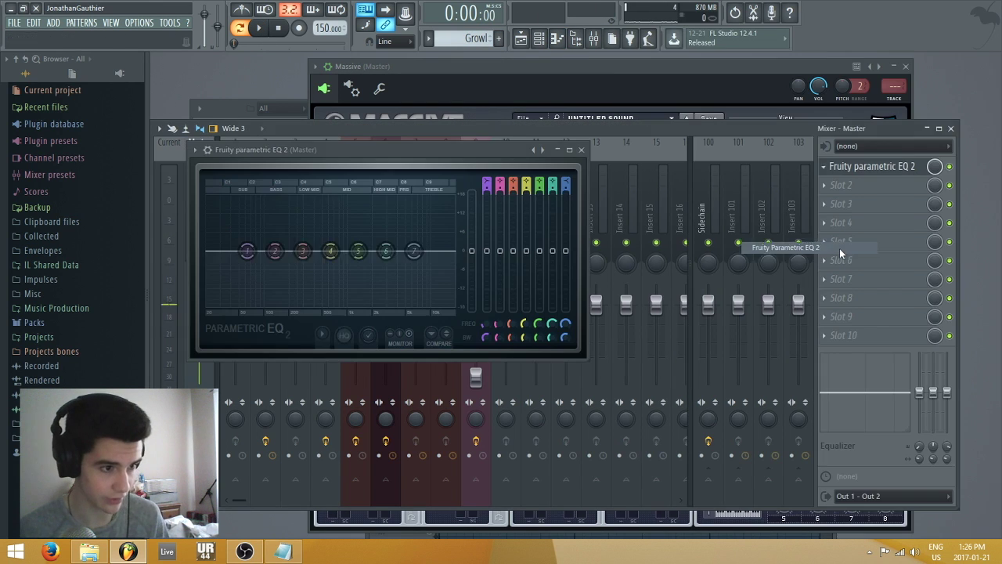
pyautogui.press('space')
pyautogui.press('space')
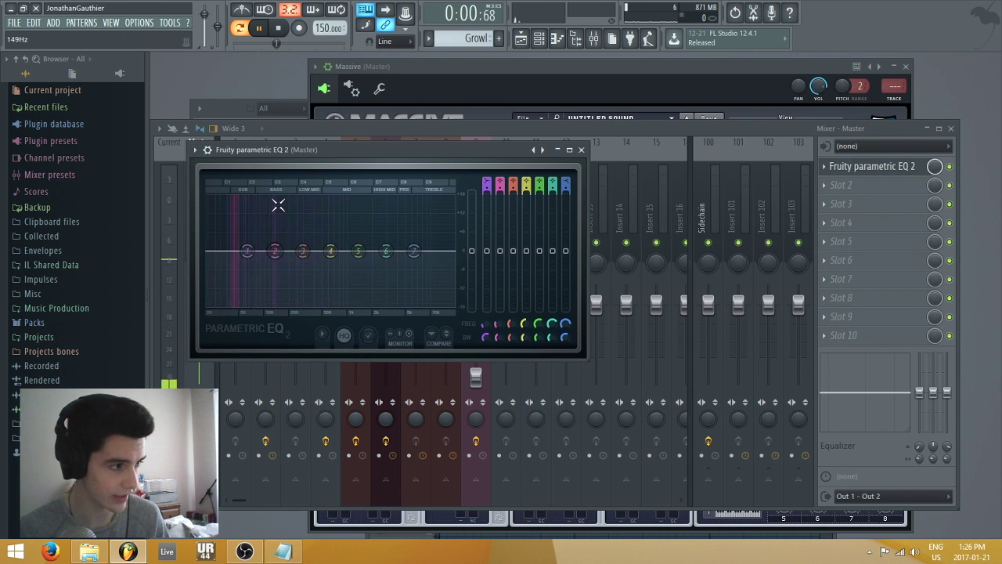
pyautogui.click(524, 121)
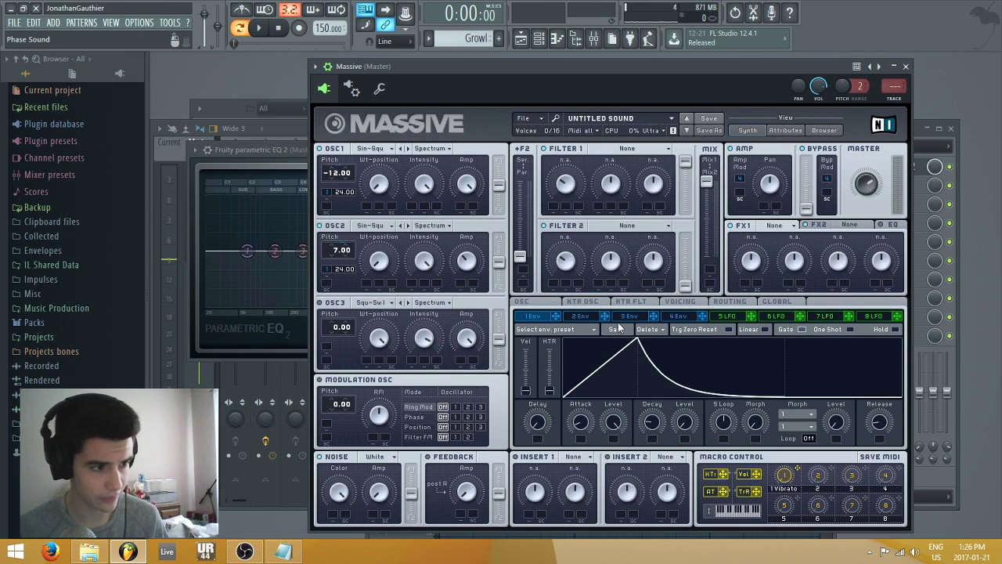
# Step: Modulate the wavetable positions of oscillators 1 and 2 with envelope 2 and lower that envelope's decay level to its minimum
pyautogui.click(580, 315)
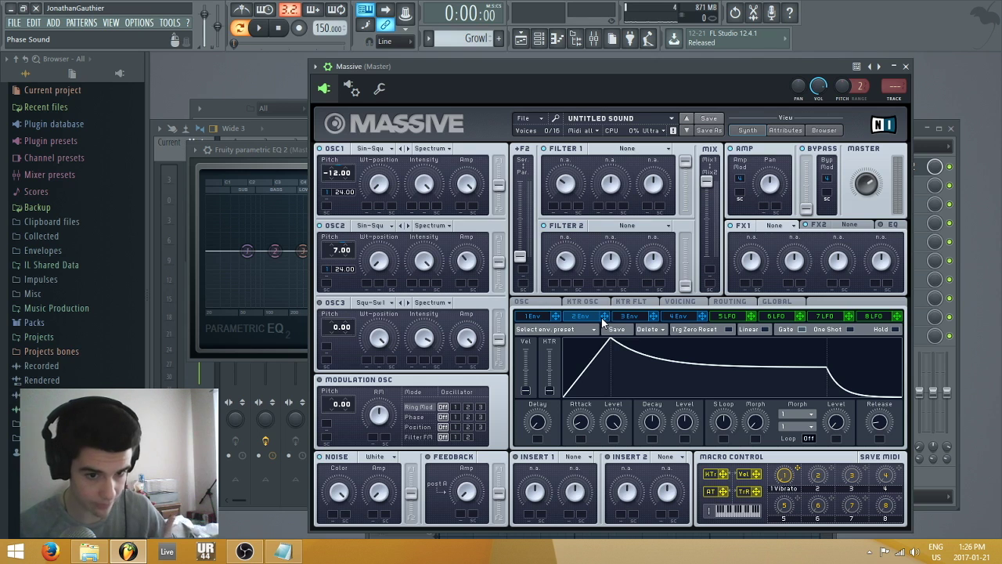
pyautogui.moveTo(604, 317); pyautogui.dragTo(368, 206)
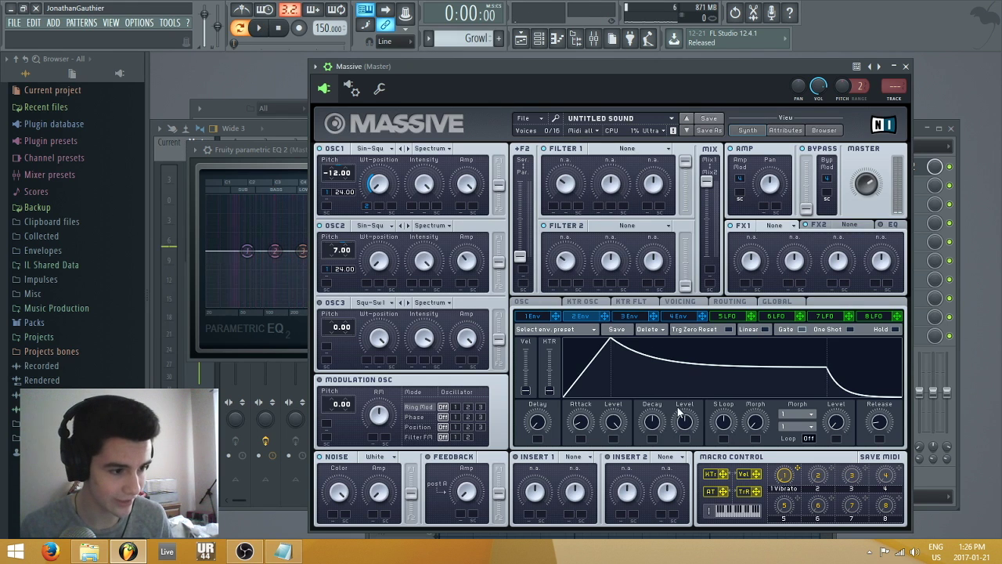
pyautogui.moveTo(683, 423); pyautogui.dragTo(675, 480)
pyautogui.moveTo(649, 428); pyautogui.dragTo(661, 420)
pyautogui.moveTo(605, 317); pyautogui.dragTo(365, 299)
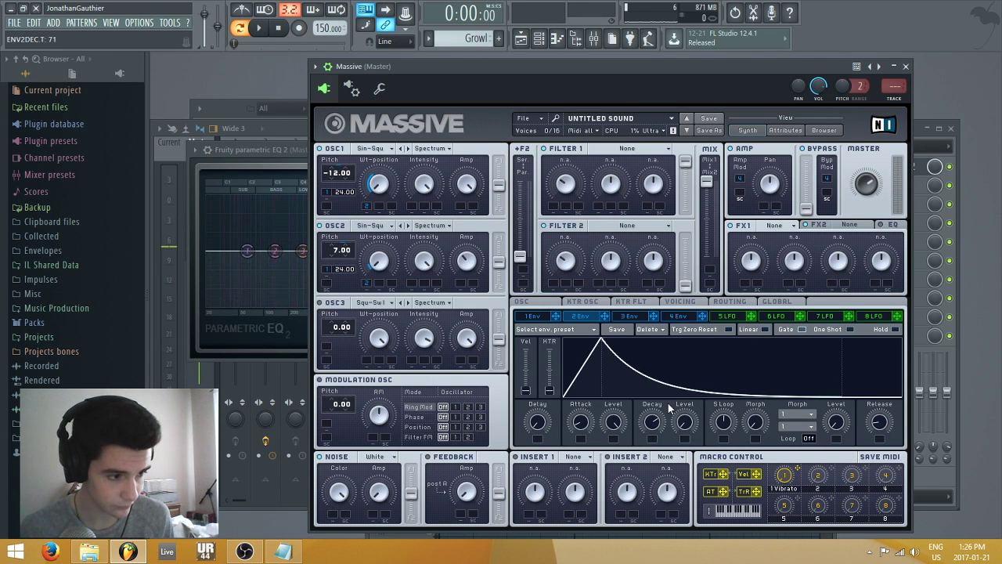
# Step: Set envelope 2's decay time to 50 and reduce its attack level by ear while auditioning the pattern
pyautogui.press('space')
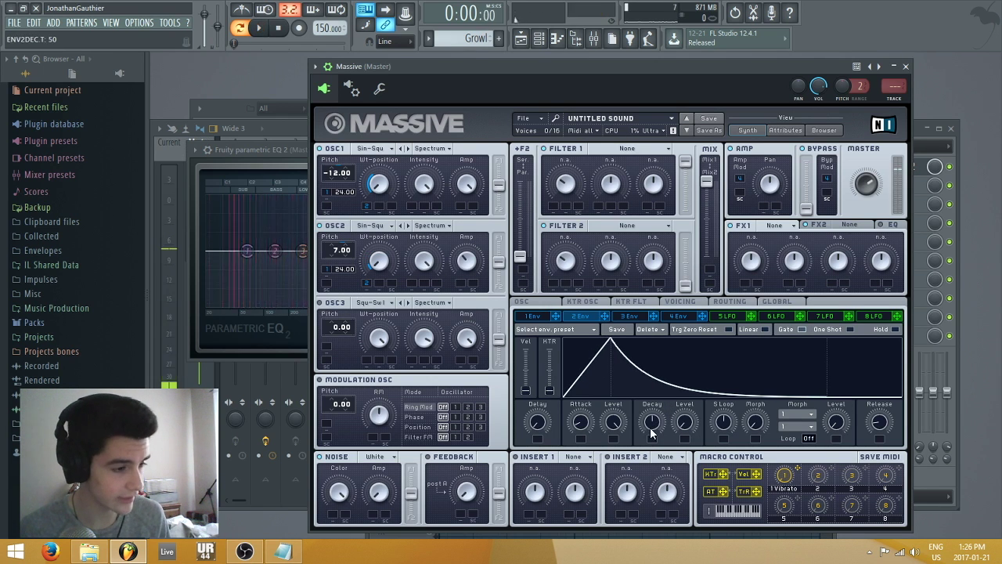
pyautogui.press('space')
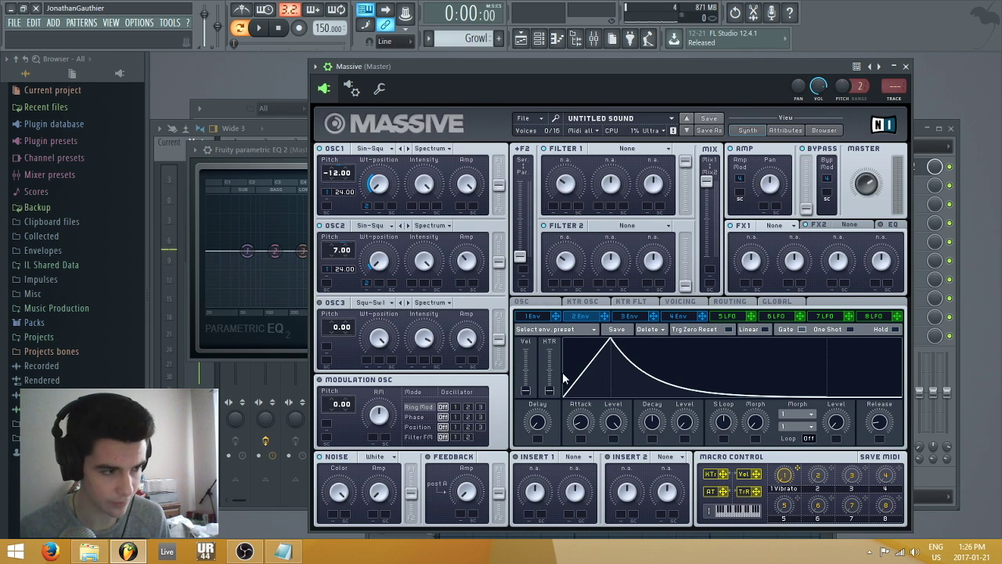
pyautogui.moveTo(613, 423); pyautogui.dragTo(628, 445)
pyautogui.press('space')
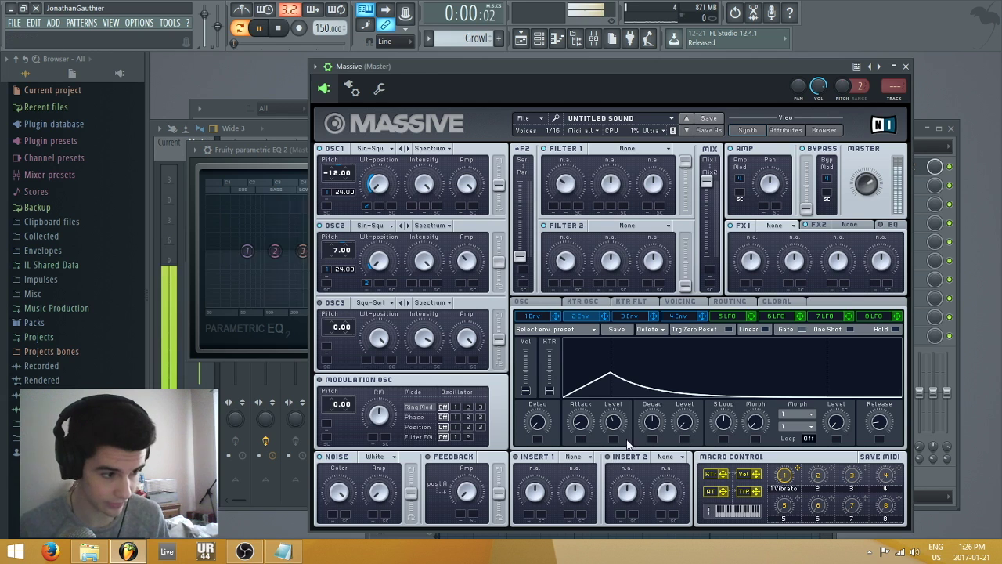
pyautogui.press('space')
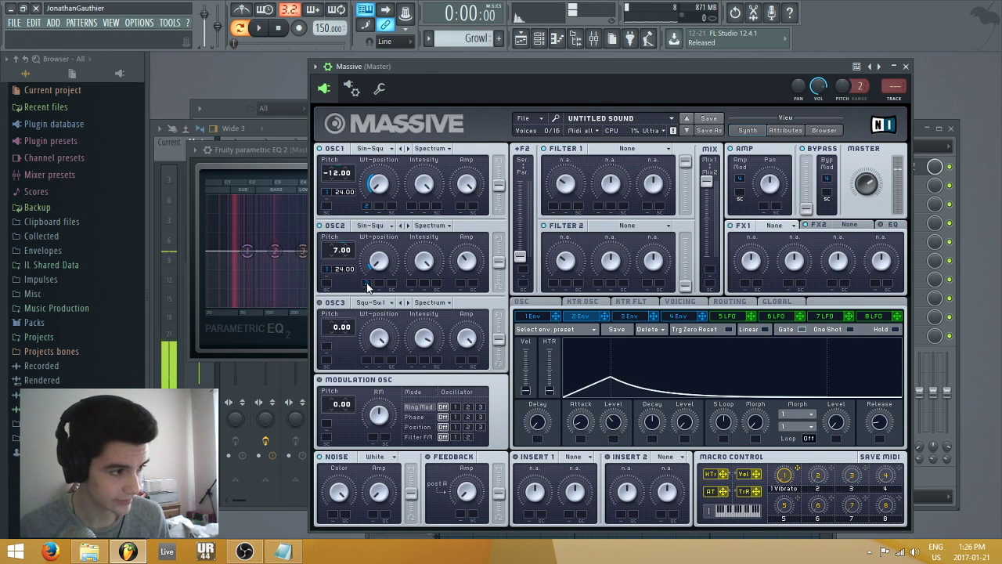
# Step: Raise the low shelf slightly in Massive's EQ and set the master volume to 62
pyautogui.click(881, 225)
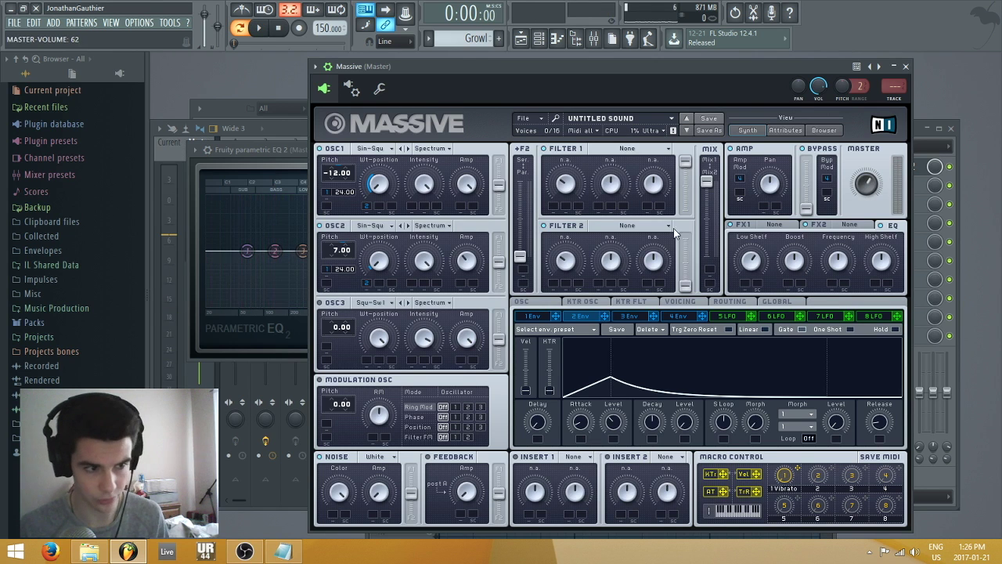
# Step: Lengthen envelope 4's release to 26 and shorten its attack while auditioning the pattern
pyautogui.click(685, 317)
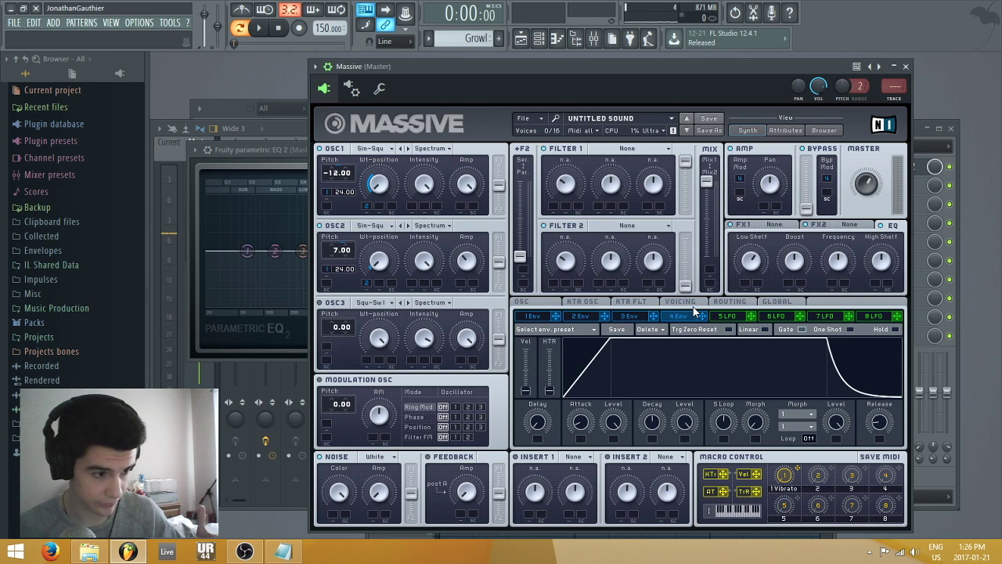
pyautogui.moveTo(580, 422); pyautogui.dragTo(587, 414)
pyautogui.press('space')
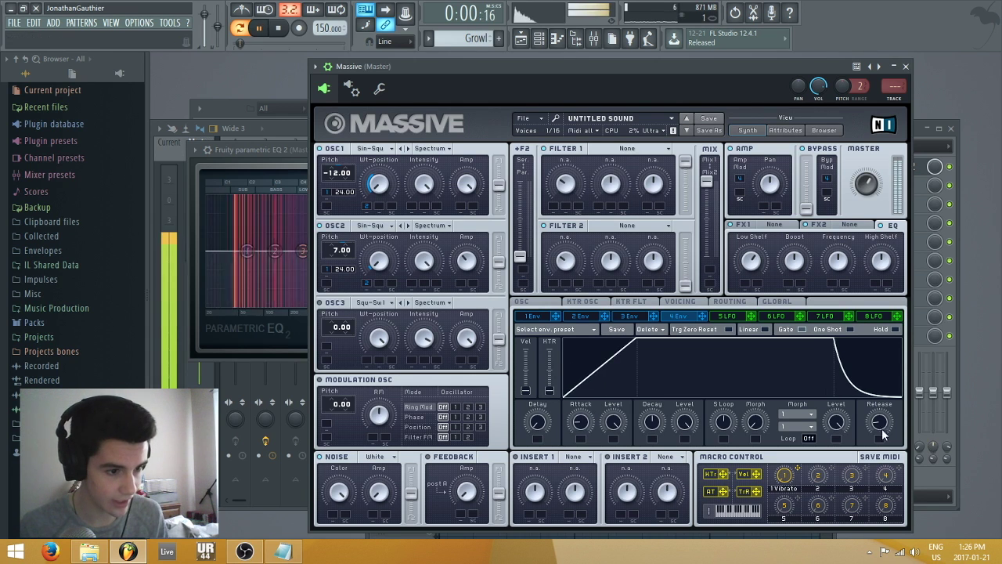
pyautogui.moveTo(879, 422); pyautogui.dragTo(880, 403)
pyautogui.press('space')
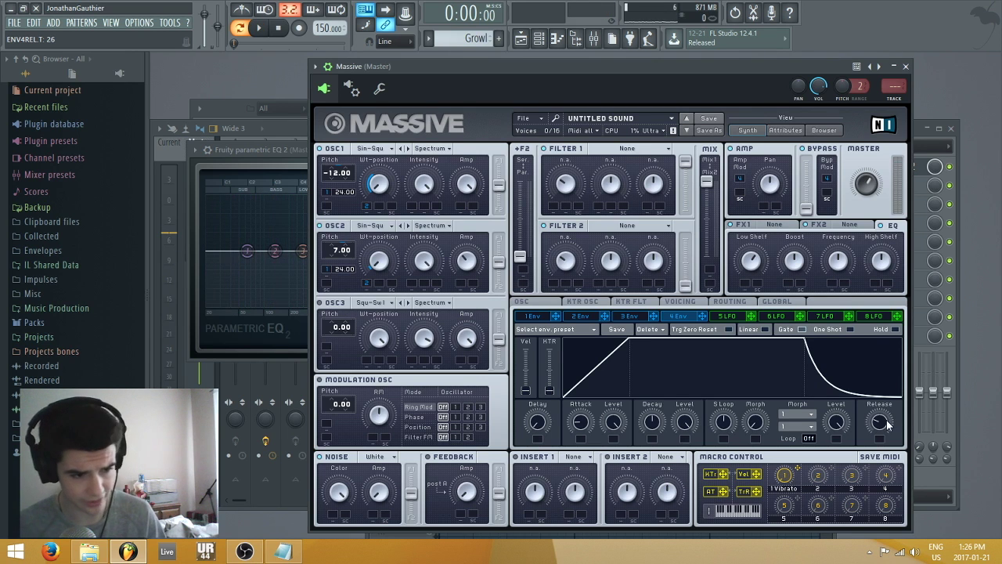
pyautogui.moveTo(580, 420); pyautogui.dragTo(581, 423)
pyautogui.press('space')
pyautogui.press('space')
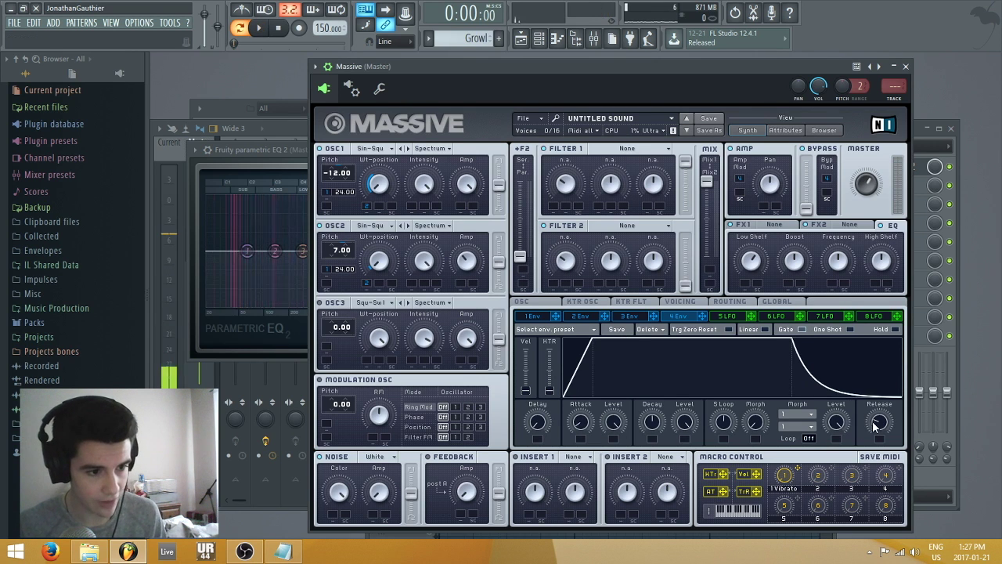
# Step: Fine-tune envelope 4's release time by ear, trying longer values and settling on 27
pyautogui.moveTo(879, 423); pyautogui.dragTo(883, 420)
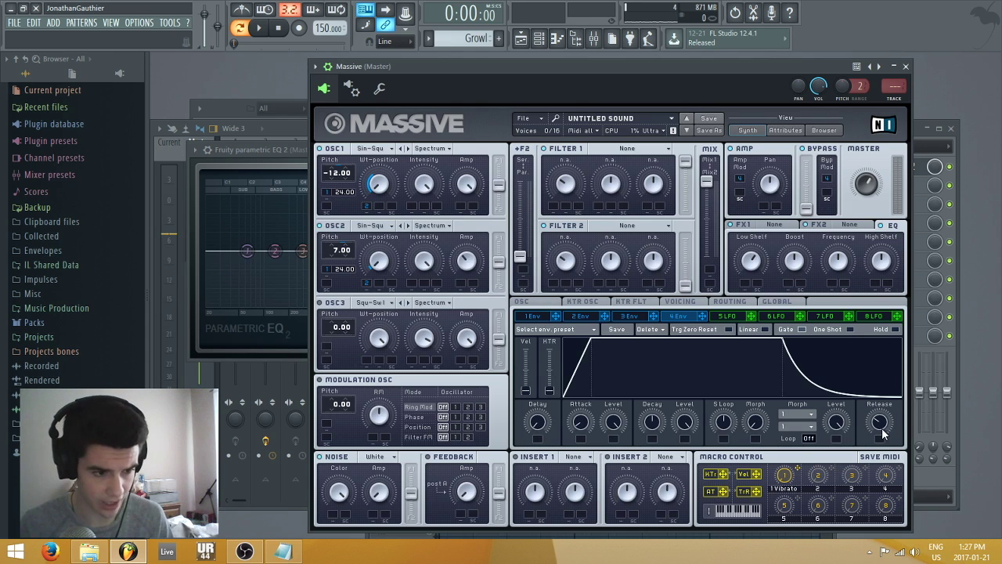
pyautogui.press('space')
pyautogui.moveTo(881, 423); pyautogui.dragTo(881, 423)
pyautogui.press('space')
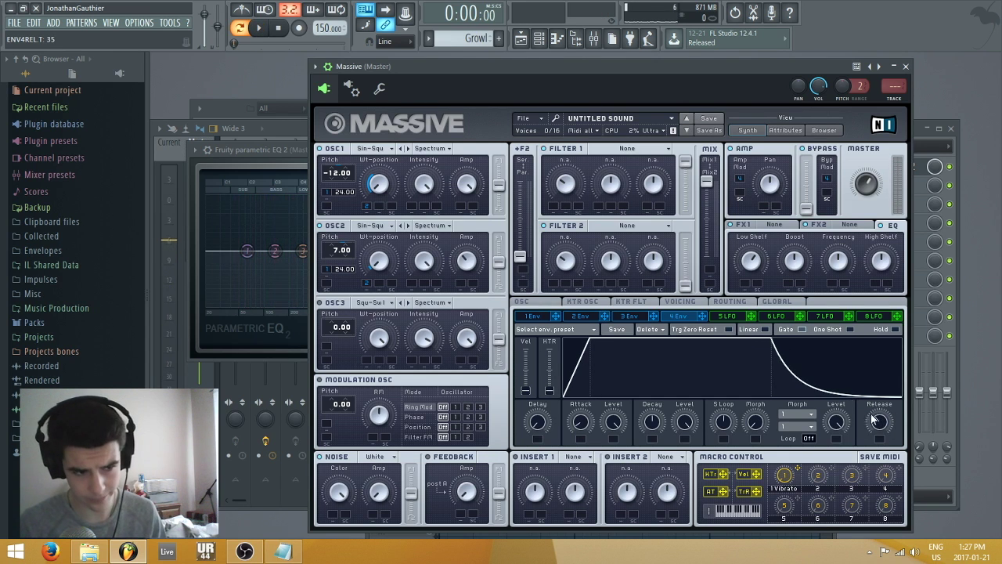
pyautogui.moveTo(878, 420); pyautogui.dragTo(877, 427)
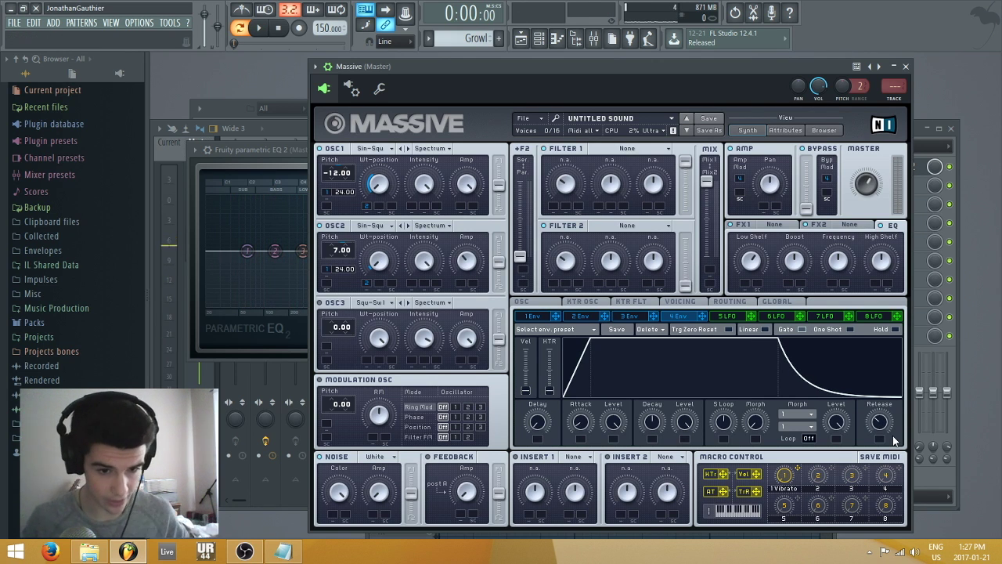
pyautogui.moveTo(878, 415); pyautogui.dragTo(878, 419)
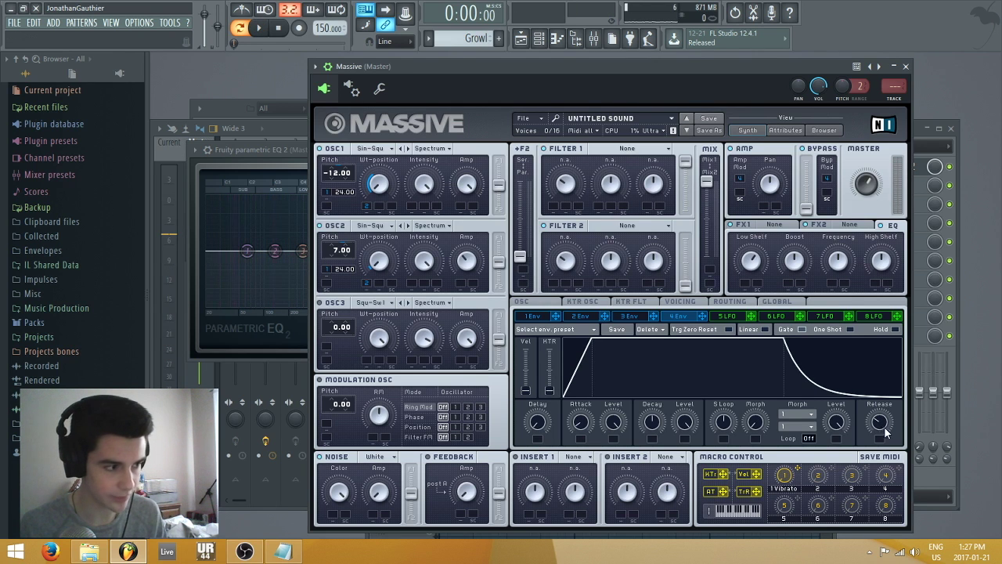
pyautogui.moveTo(875, 422); pyautogui.dragTo(872, 429)
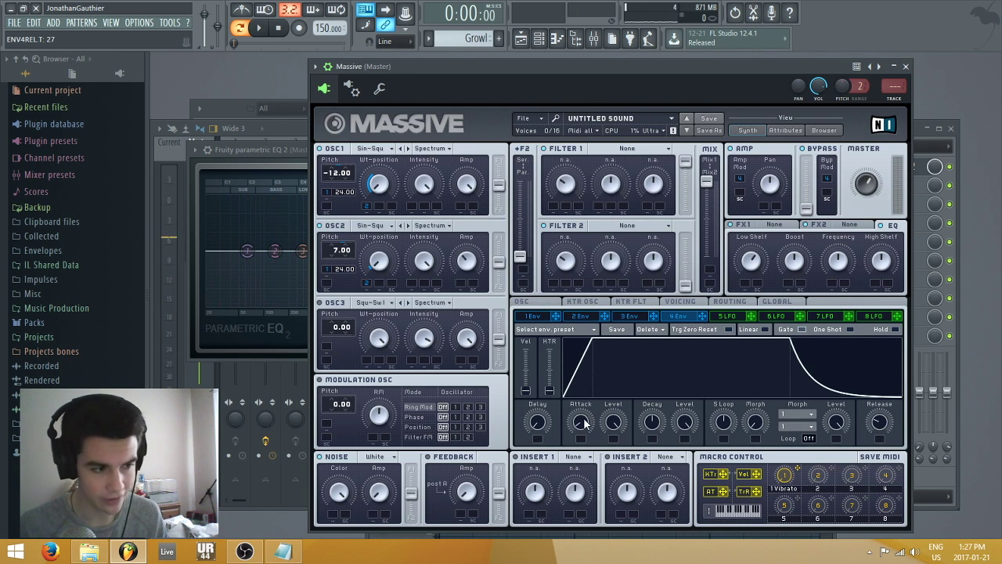
# Step: Try a very short attack on envelope 4, audition the pattern and settle on an attack time of 9
pyautogui.moveTo(583, 422); pyautogui.dragTo(553, 454)
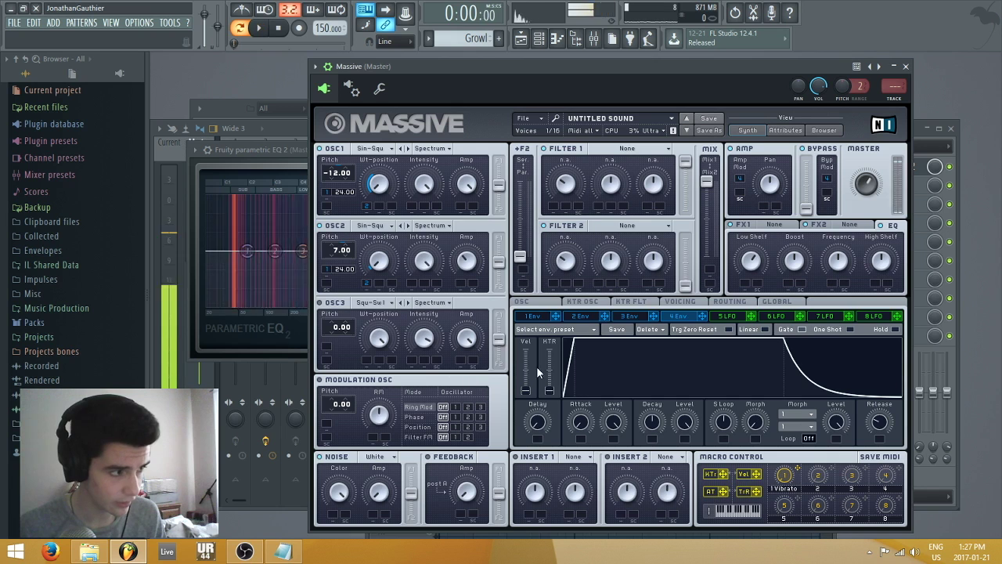
pyautogui.click(540, 306)
pyautogui.click(678, 316)
pyautogui.press('space')
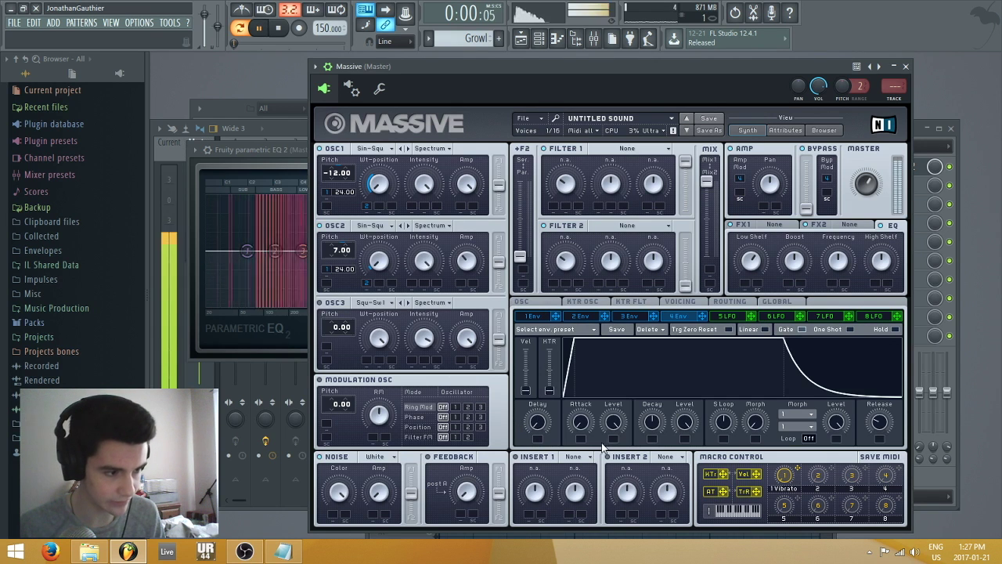
pyautogui.press('space')
pyautogui.moveTo(578, 421)
pyautogui.mouseDown()
pyautogui.moveTo(568, 435)
pyautogui.moveTo(583, 407)
pyautogui.mouseUp()
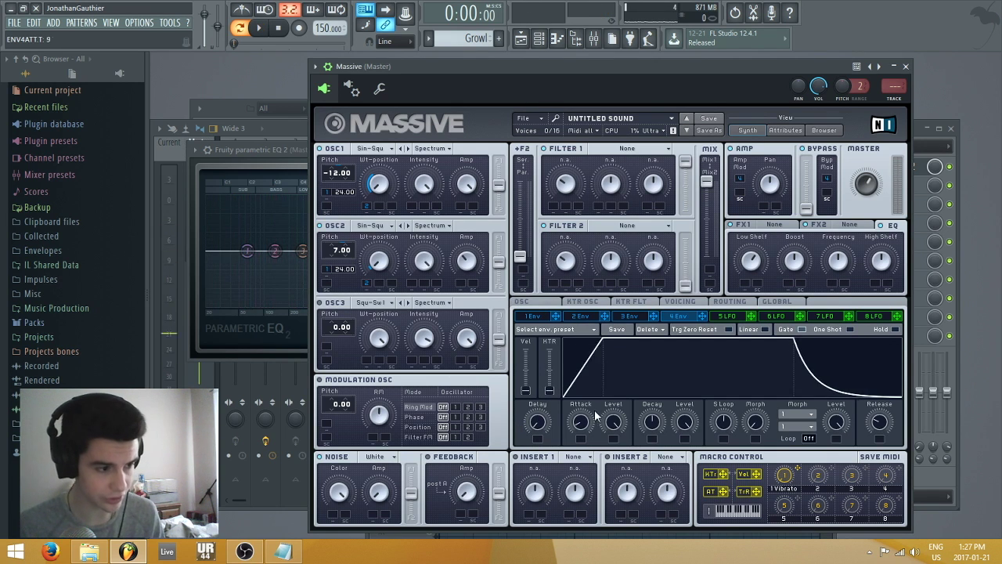
# Step: Audition the pattern and try longer attack times of 12 and 30 on envelope 4
pyautogui.press('space')
pyautogui.press('space')
pyautogui.moveTo(613, 399); pyautogui.dragTo(597, 410)
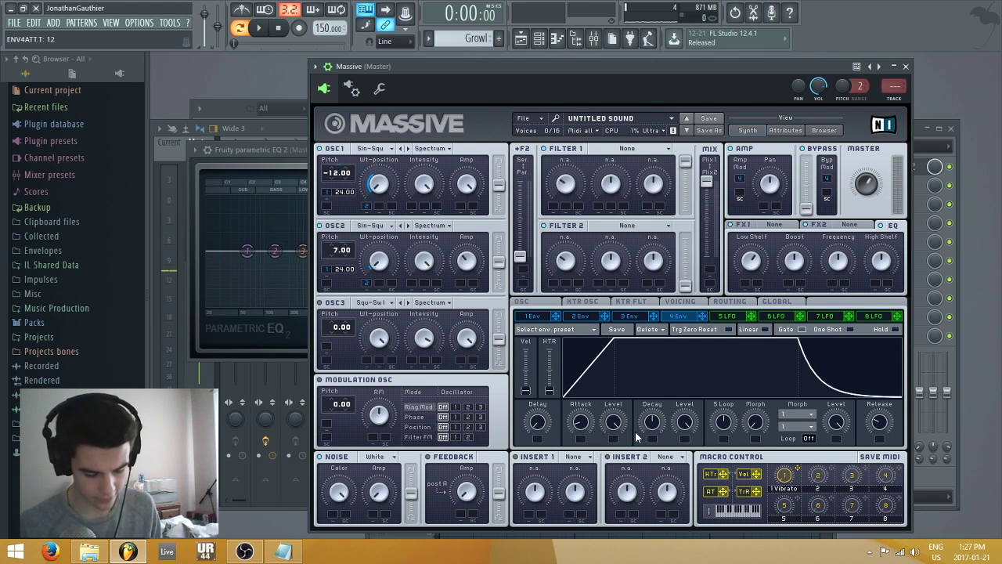
pyautogui.press('Escape')
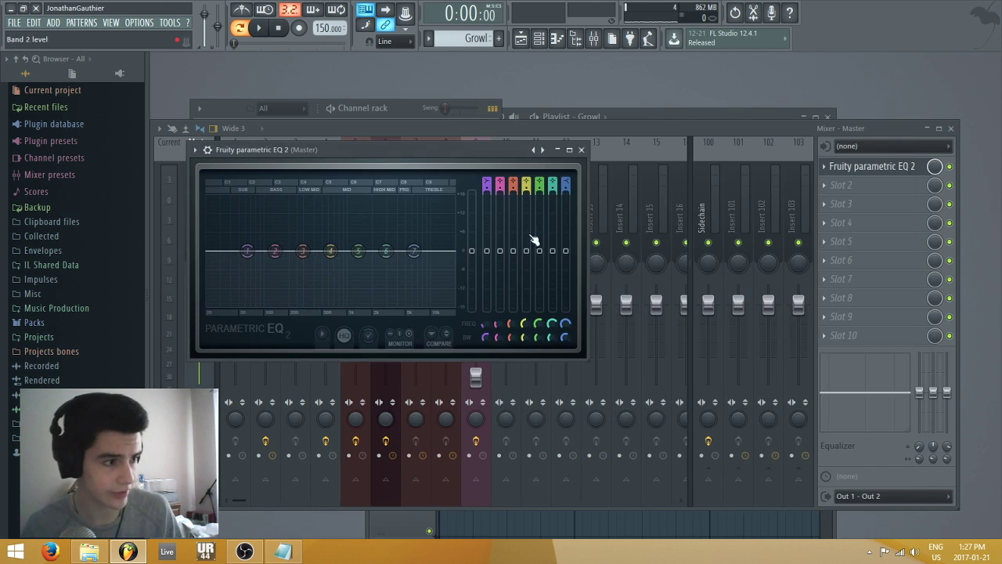
pyautogui.press('F6')
pyautogui.click(286, 346)
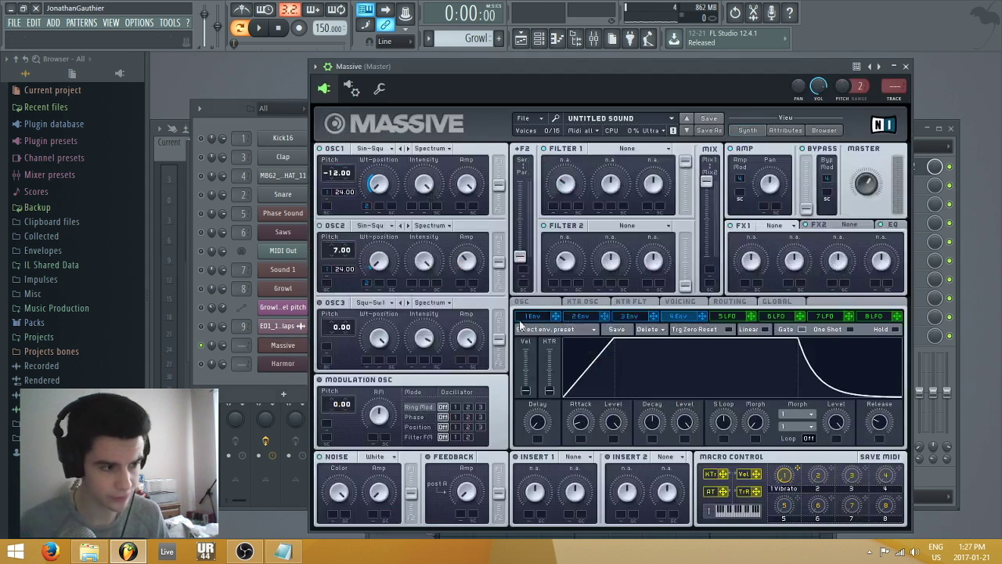
pyautogui.moveTo(577, 427); pyautogui.dragTo(595, 413)
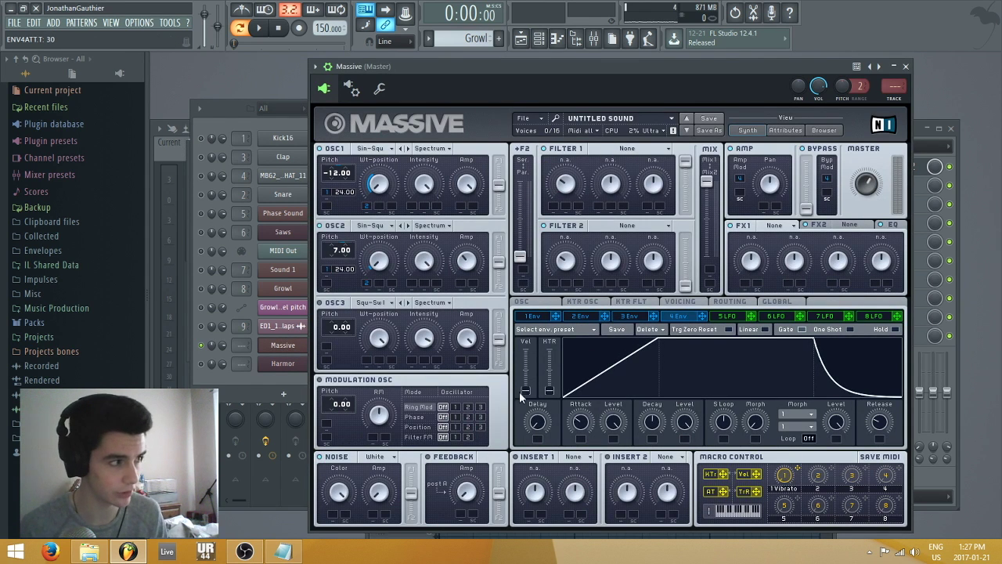
# Step: Try an attack of 34 on envelope 4, audition the pattern and settle on an attack of 5
pyautogui.press('Escape')
pyautogui.click(279, 345)
pyautogui.moveTo(581, 423); pyautogui.dragTo(589, 416)
pyautogui.press('space')
pyautogui.press('space')
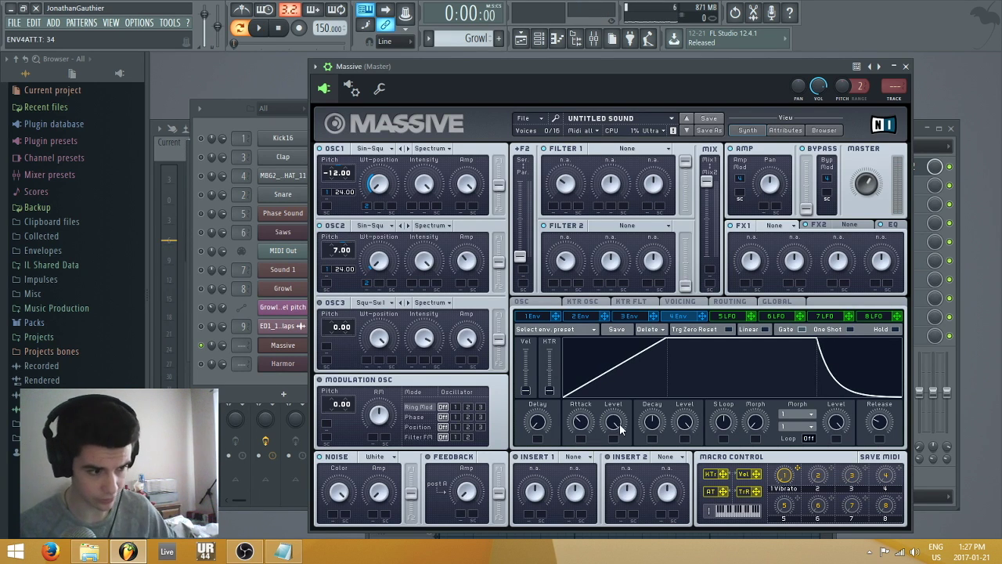
pyautogui.moveTo(587, 423); pyautogui.dragTo(576, 427)
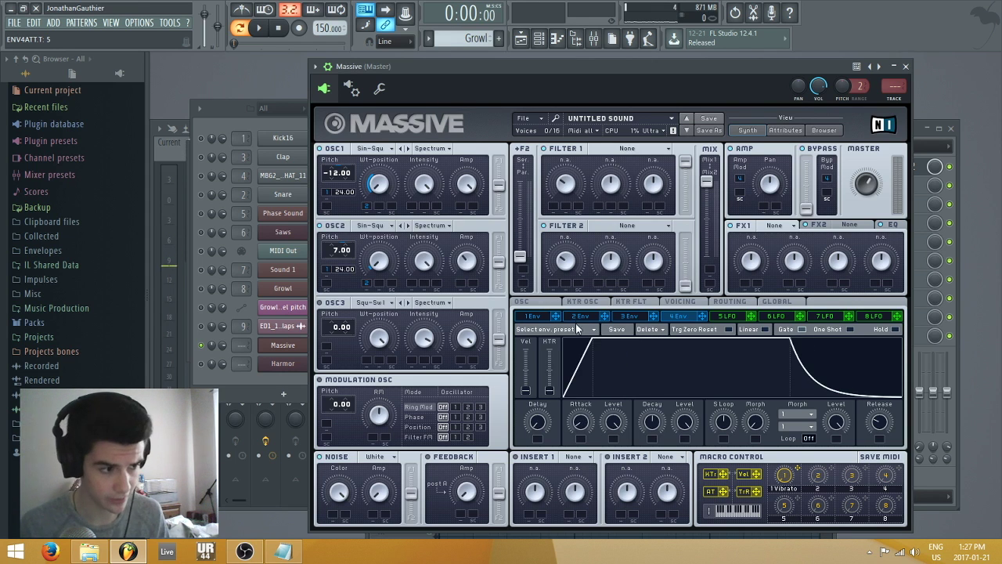
# Step: Turn on Restart via Gate for Massive's oscillator phases
pyautogui.click(522, 302)
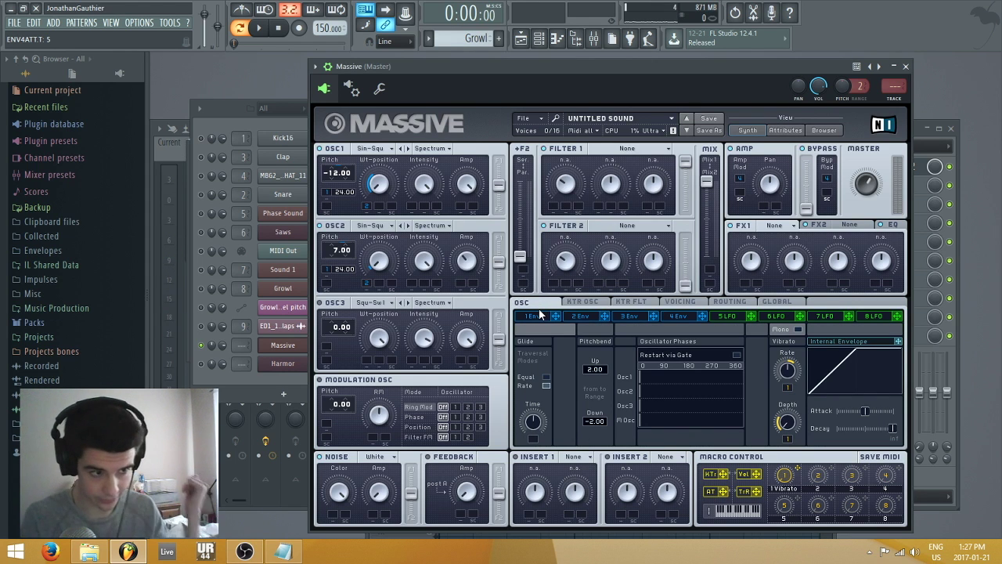
pyautogui.click(736, 356)
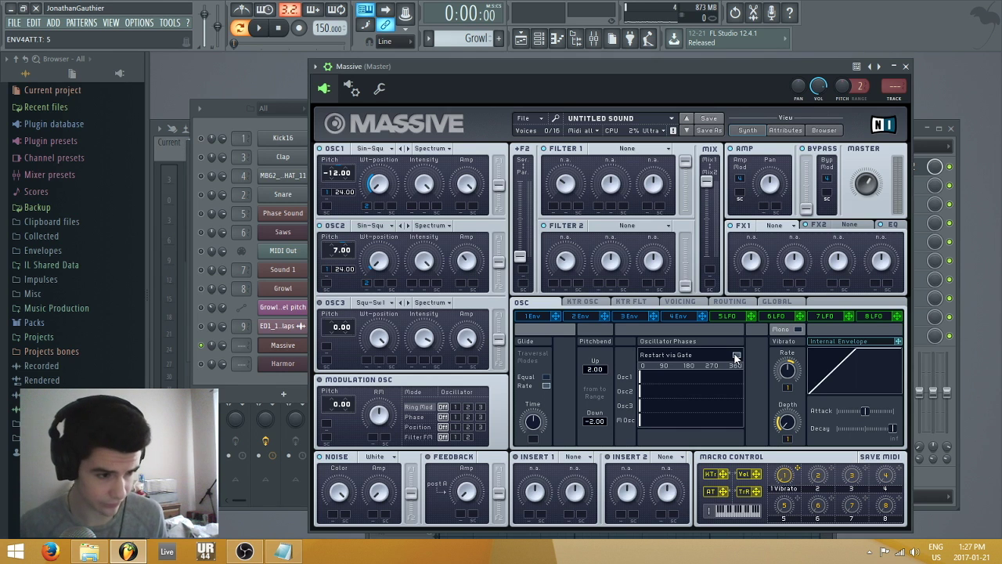
pyautogui.press('Escape')
# Step: Add a Massive [64bit] channel and look through its voicing and oscillator settings
pyautogui.click(284, 393)
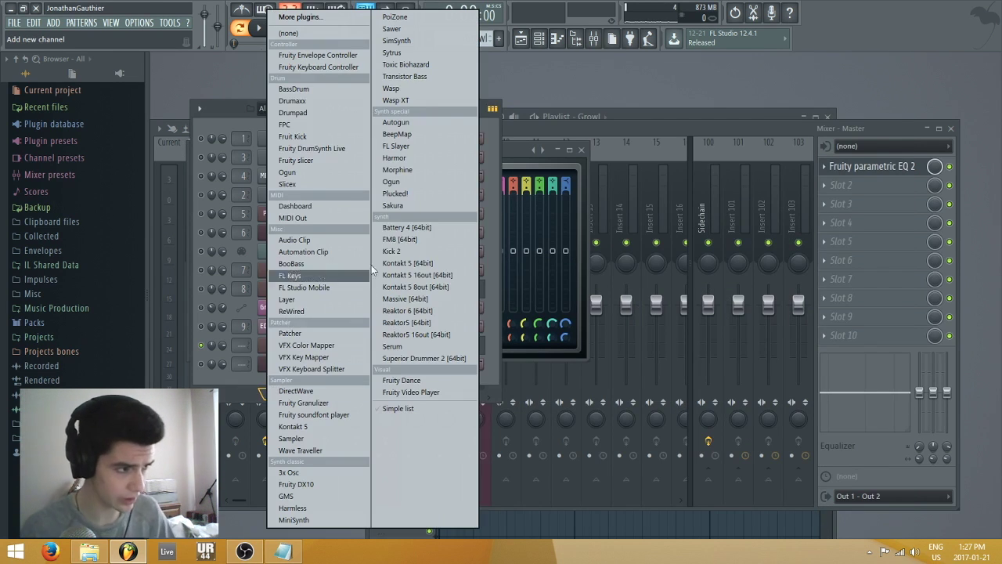
pyautogui.click(424, 297)
pyautogui.click(450, 321)
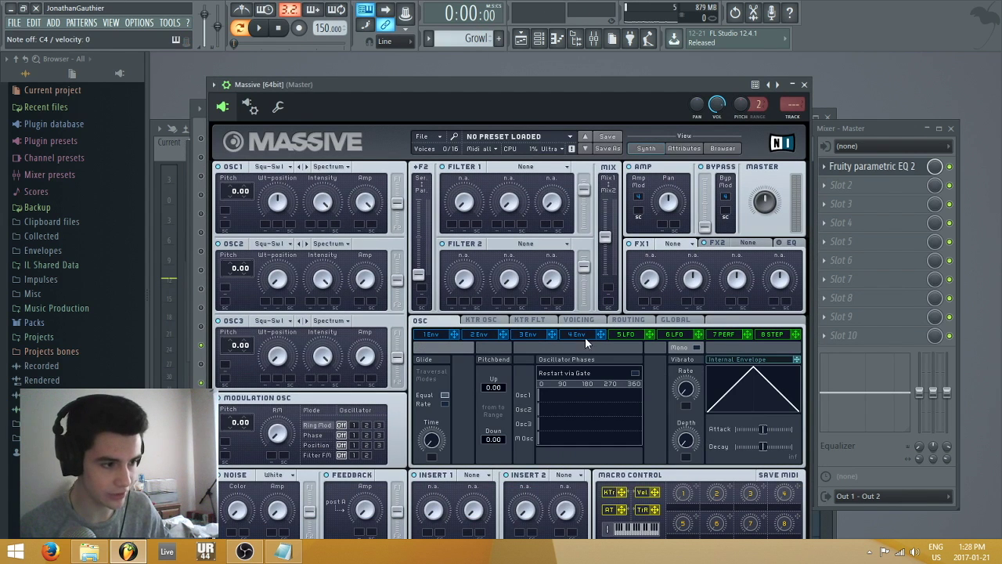
pyautogui.click(578, 320)
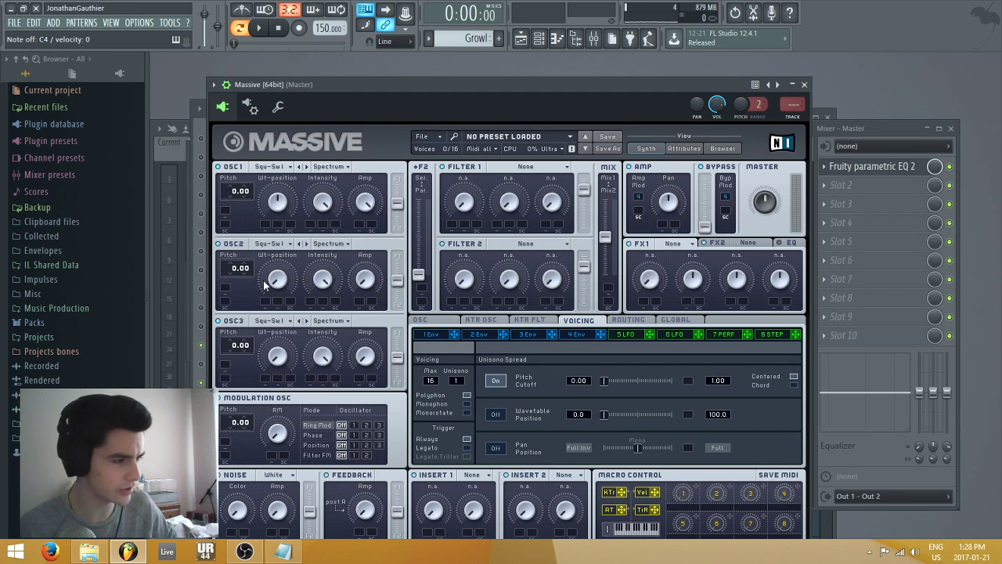
pyautogui.moveTo(286, 210); pyautogui.dragTo(220, 293)
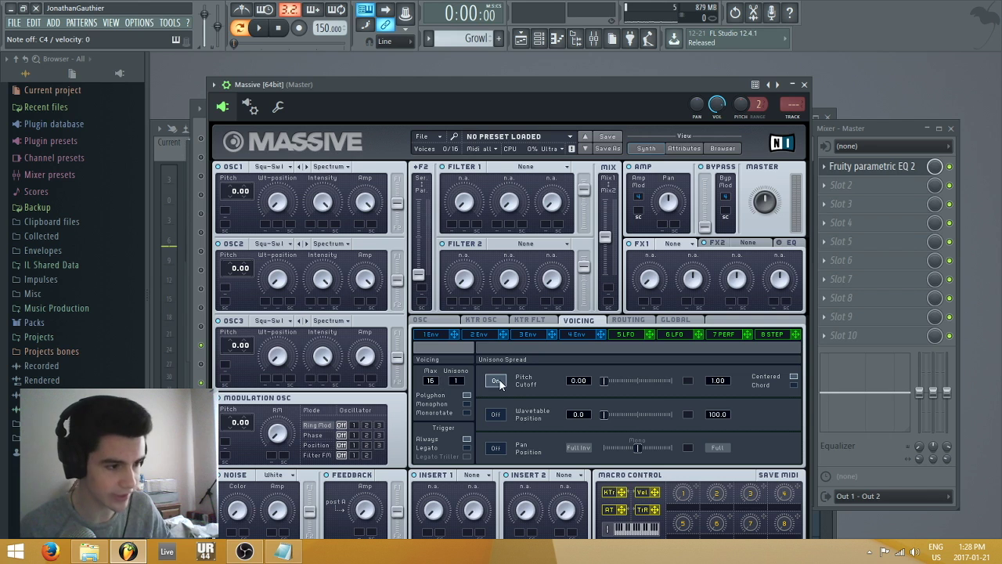
pyautogui.click(455, 324)
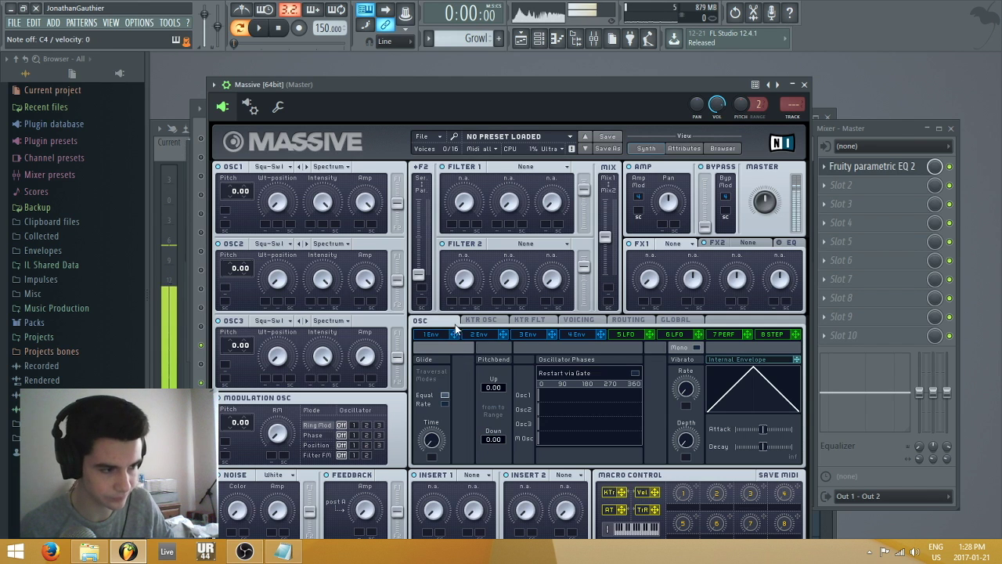
# Step: Turn on Restart via Gate in the new Massive, try shifting an oscillator phase and return it to the start
pyautogui.click(633, 372)
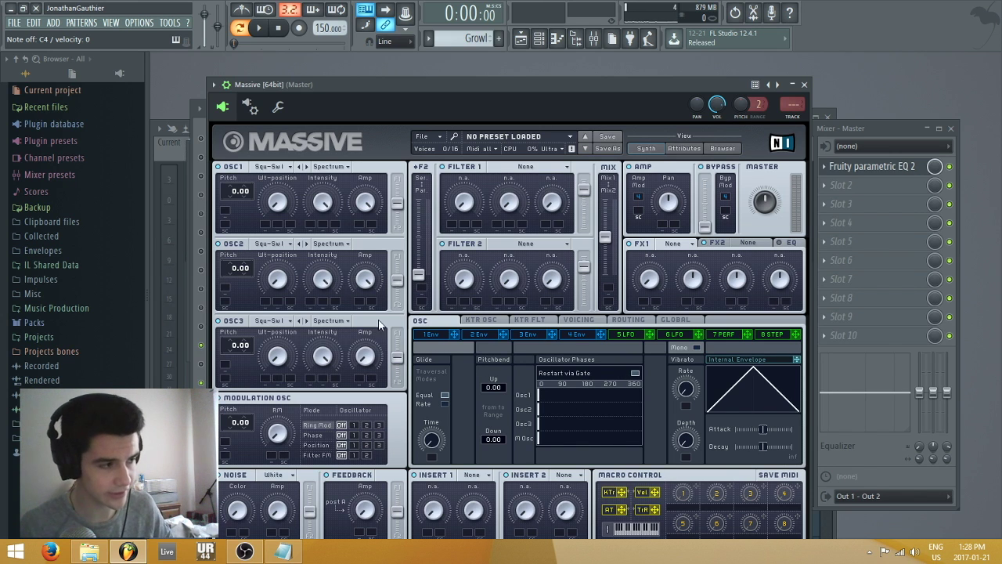
pyautogui.moveTo(570, 406)
pyautogui.mouseDown()
pyautogui.moveTo(641, 407)
pyautogui.moveTo(610, 412)
pyautogui.mouseUp()
pyautogui.moveTo(555, 411); pyautogui.dragTo(539, 410)
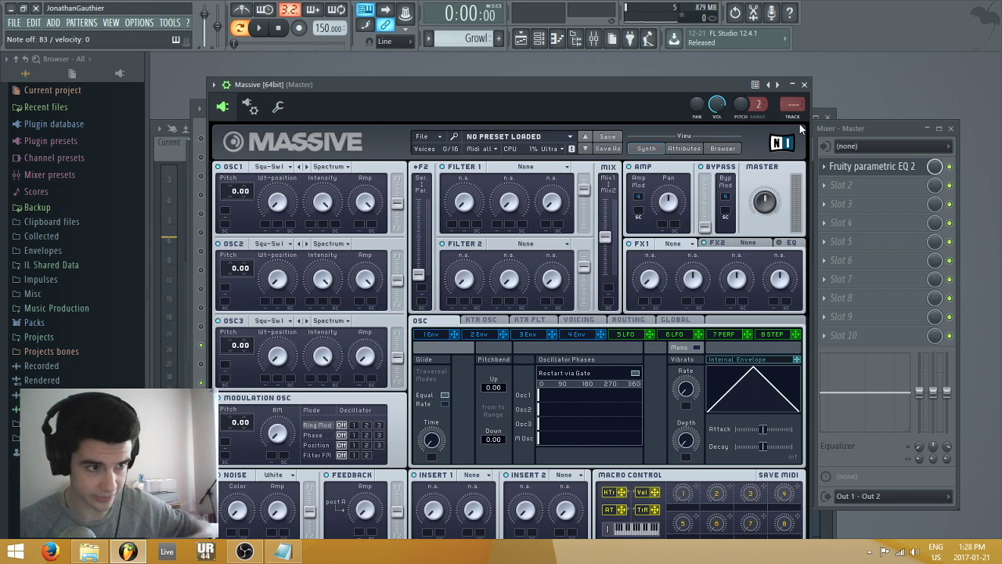
pyautogui.click(804, 84)
# Step: Unsolo the first Massive channel so that all channels in the rack are active
pyautogui.click(288, 346)
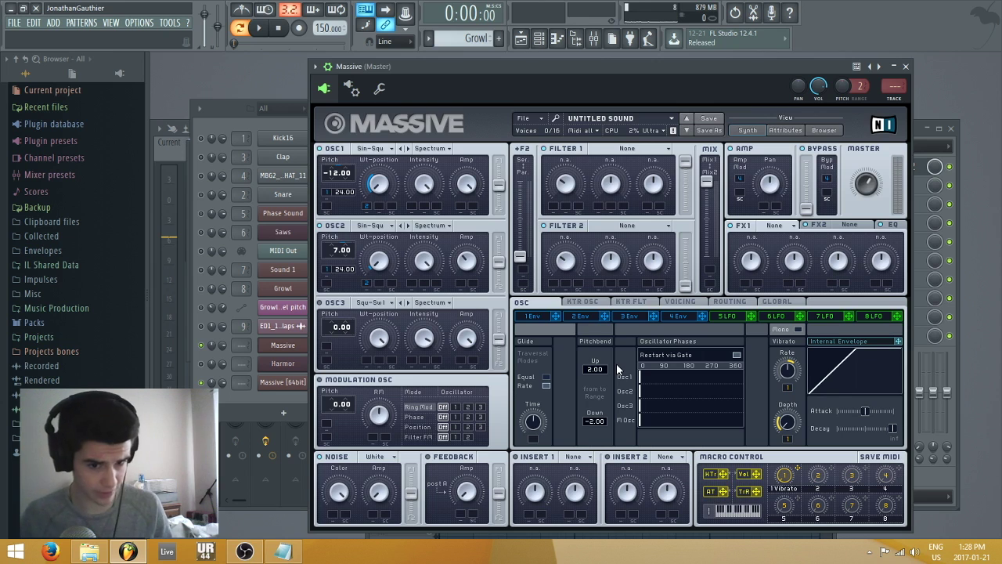
pyautogui.press('Escape')
pyautogui.rightClick(201, 345)
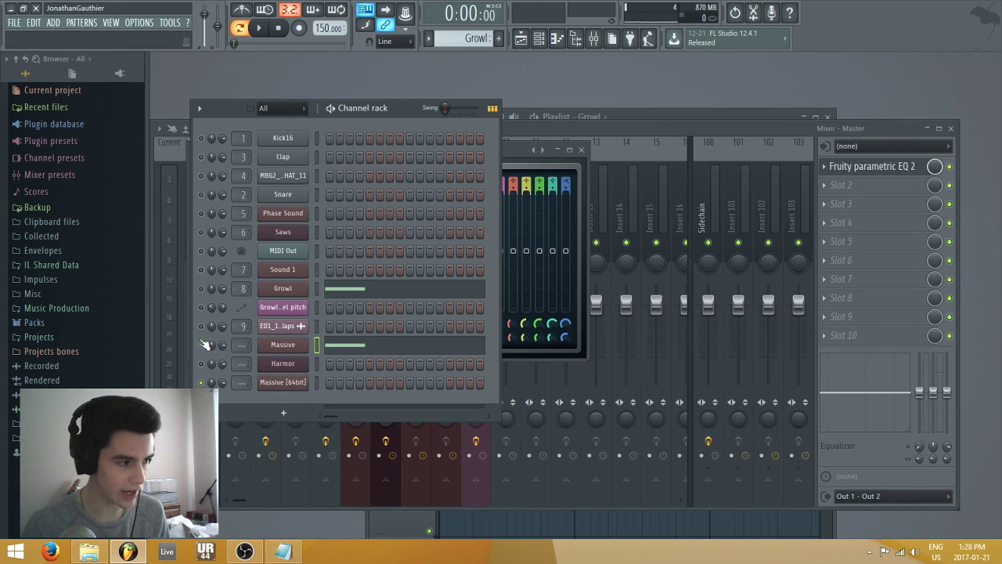
pyautogui.rightClick(299, 346)
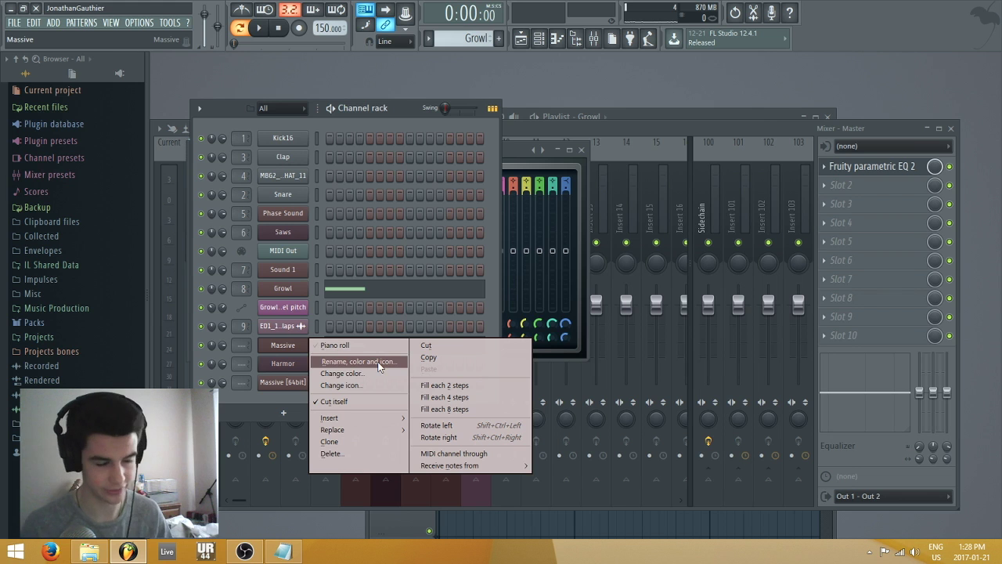
# Step: Examine the Growl channel's Serum patch, including its voicing settings and channel pitch range
pyautogui.click(301, 292)
pyautogui.moveTo(637, 143); pyautogui.dragTo(608, 90)
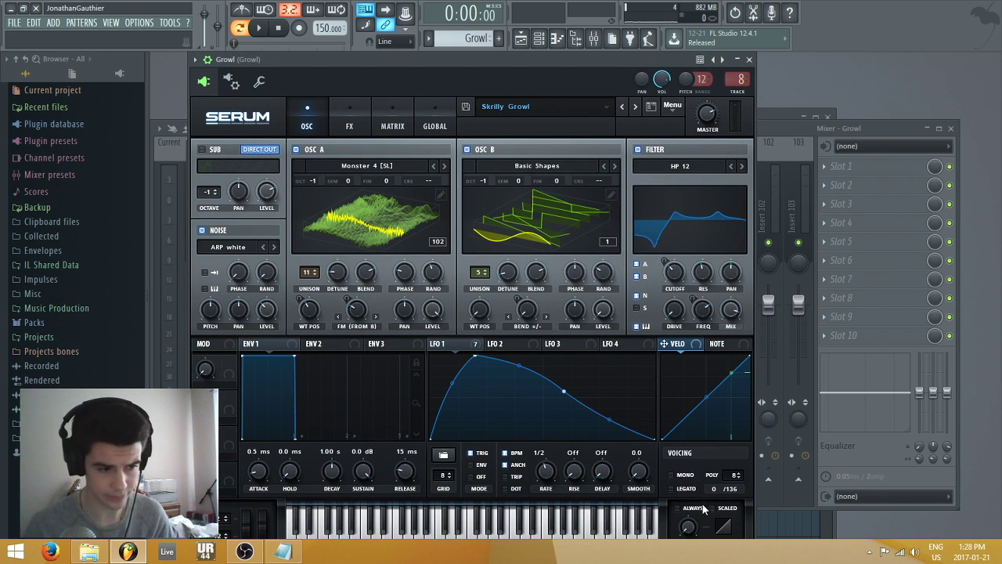
pyautogui.moveTo(703, 507); pyautogui.dragTo(666, 497)
pyautogui.click(654, 504)
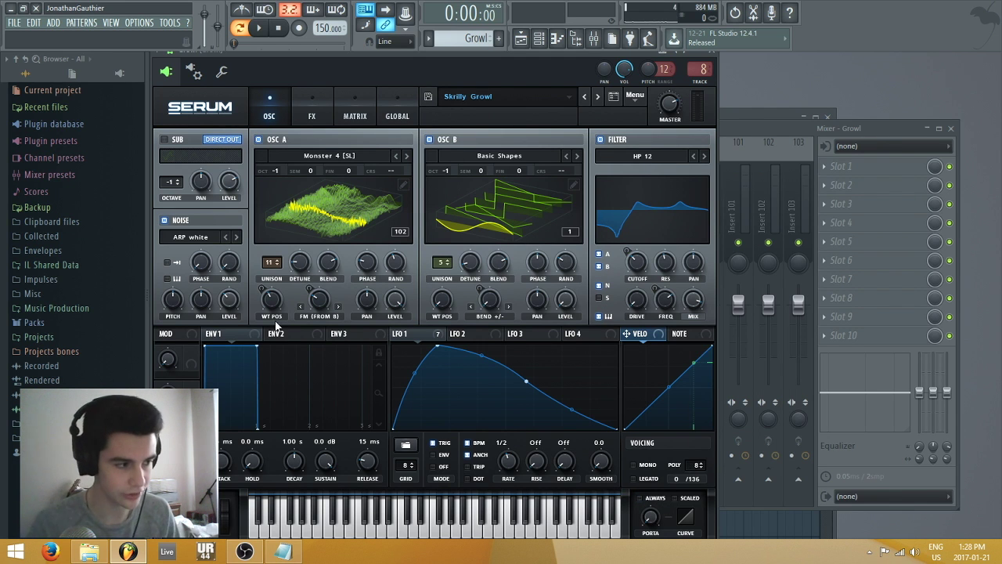
pyautogui.press('Escape')
# Step: Rename the first Massive channel to Sub and set its upward pitchbend range to 12
pyautogui.click(301, 344)
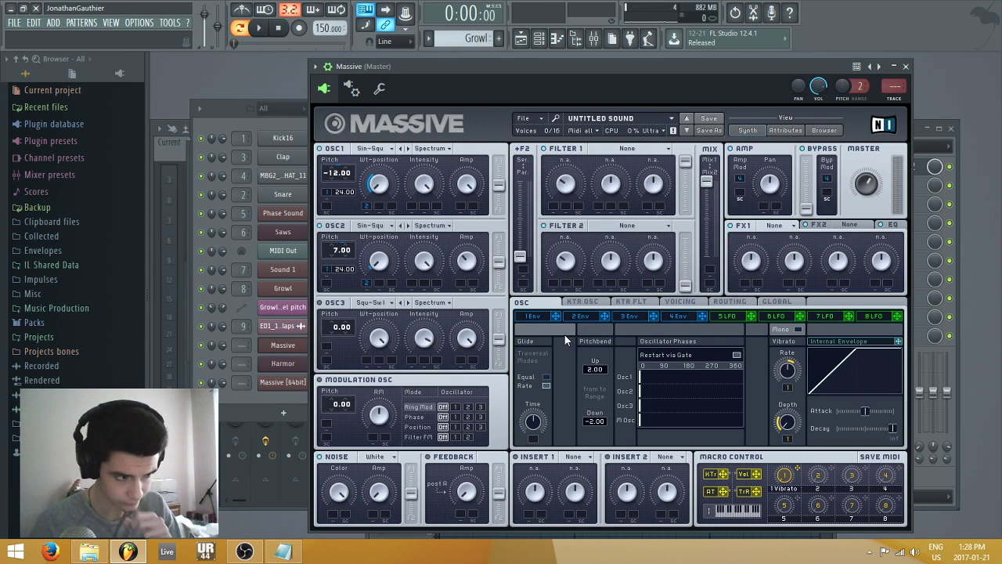
pyautogui.moveTo(559, 68); pyautogui.dragTo(539, 74)
pyautogui.press('F2')
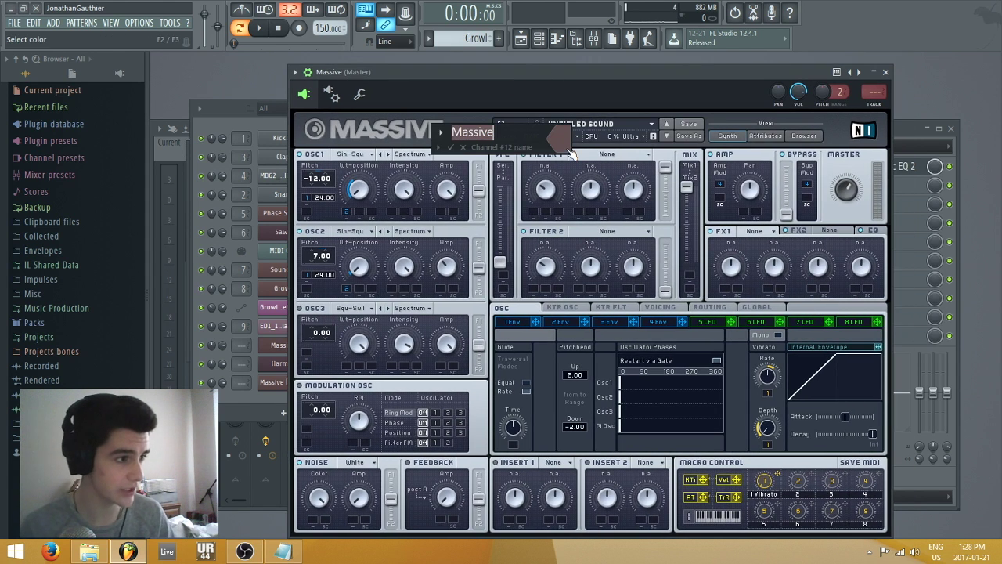
pyautogui.write('su')
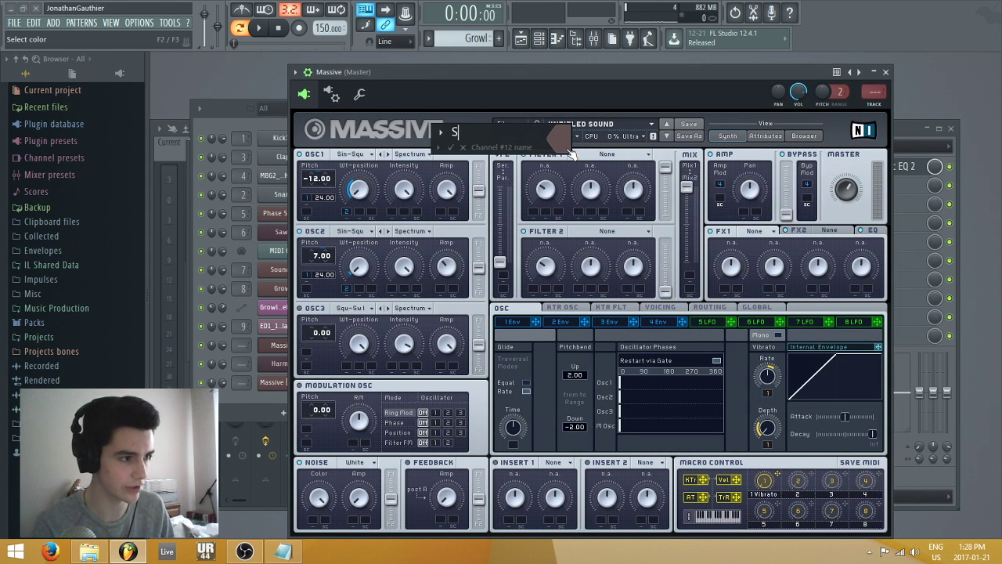
pyautogui.write('y')
pyautogui.press('BackSpace')
pyautogui.write('b')
pyautogui.press('Return')
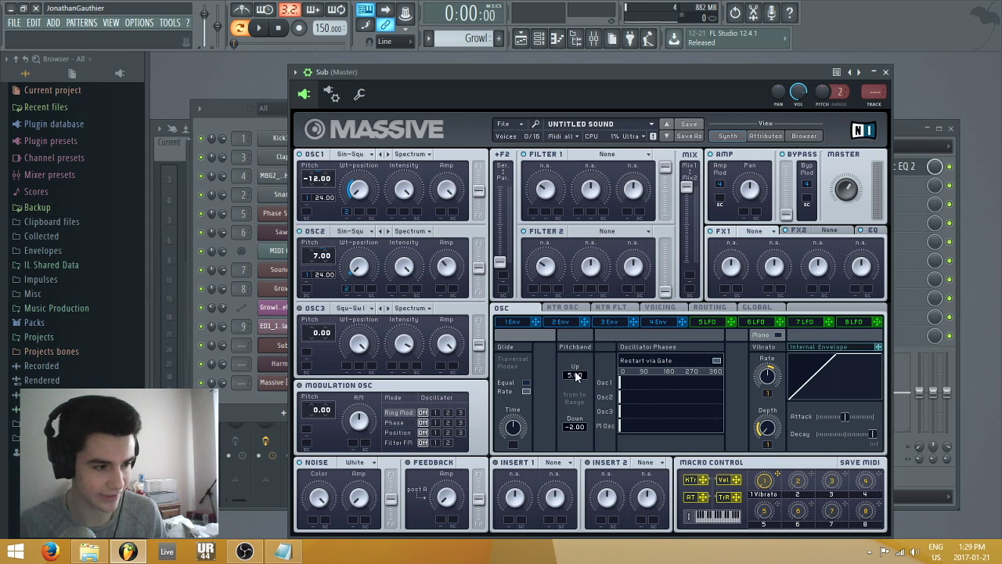
pyautogui.moveTo(585, 369); pyautogui.dragTo(599, 365)
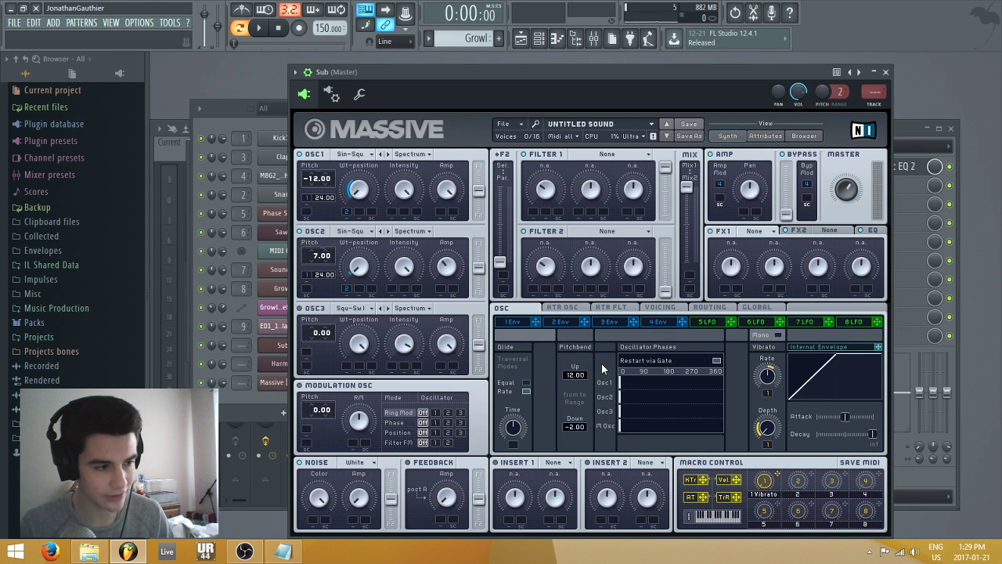
# Step: Switch playback to song mode and audition the playlist arrangement
pyautogui.click(240, 29)
pyautogui.press('F5')
pyautogui.press('space')
pyautogui.press('space')
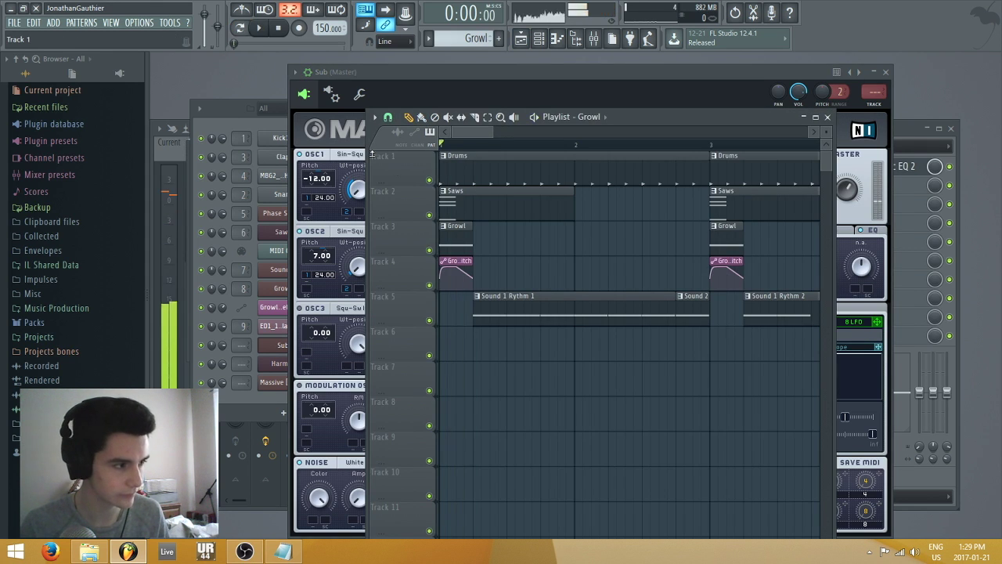
# Step: Isolate the Growl pattern on track 3 and its pitch automation on track 4 in the playlist, and audition them
pyautogui.rightClick(430, 250)
pyautogui.click(429, 285)
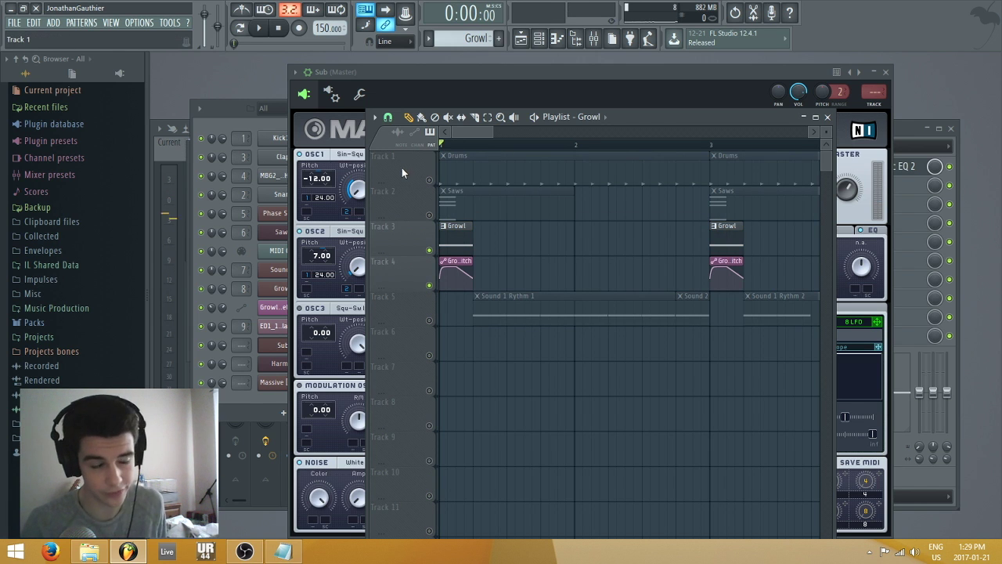
pyautogui.press('space')
pyautogui.press('space')
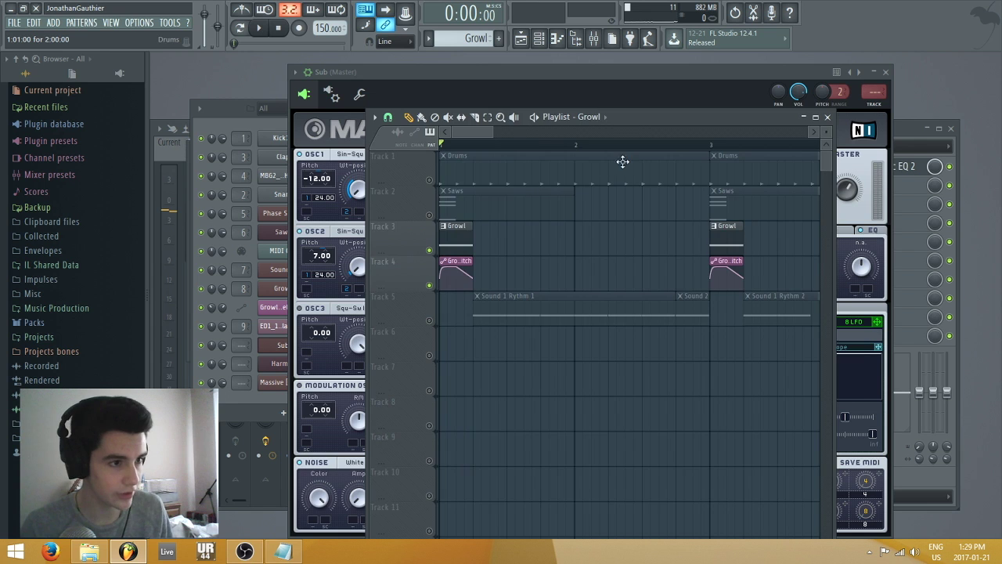
pyautogui.press('F5')
pyautogui.press('Escape')
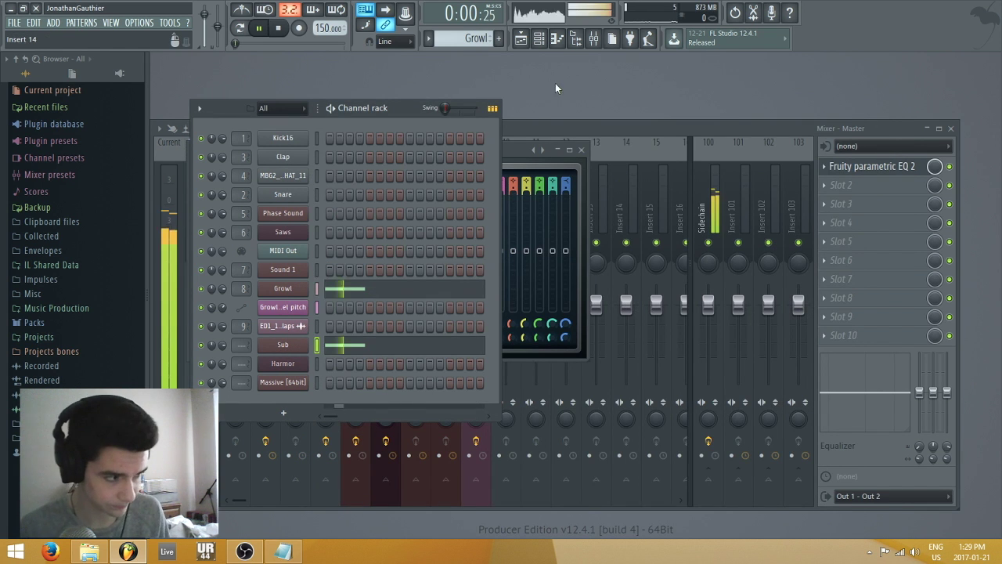
# Step: Set the Sub's downward pitchbend range to -12 and its channel pitch range to 12 semitones
pyautogui.click(283, 345)
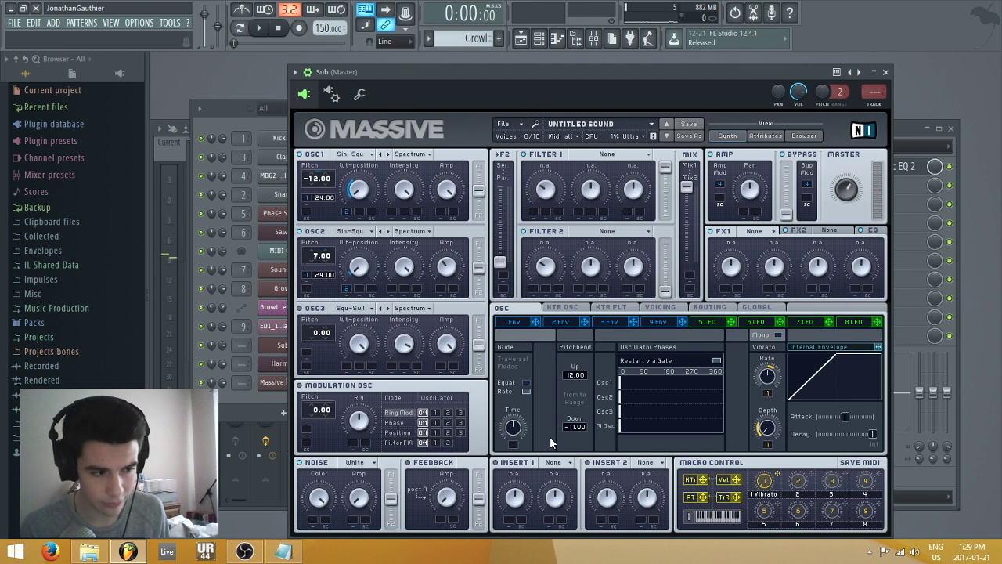
pyautogui.moveTo(569, 423); pyautogui.dragTo(568, 428)
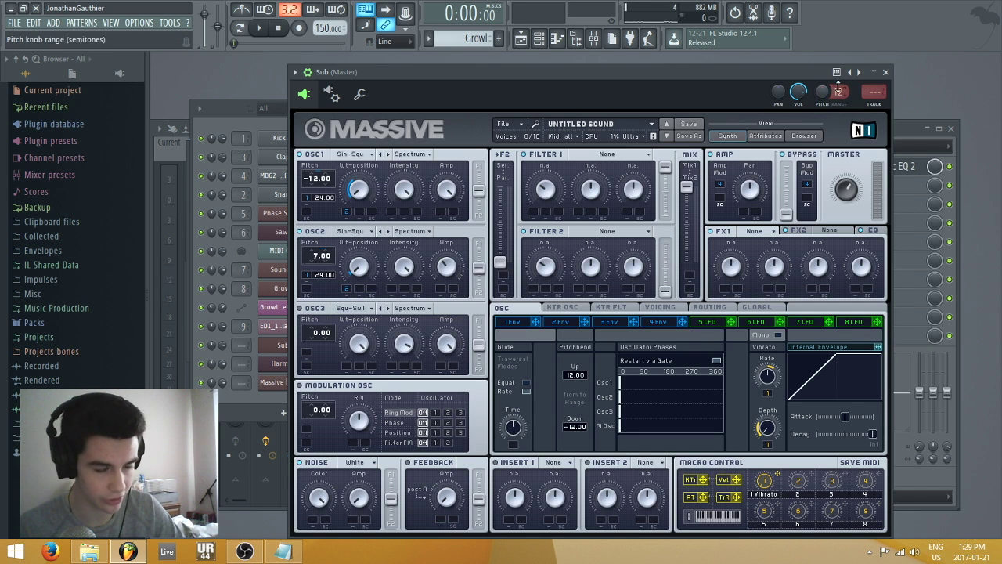
# Step: Initialise the song with Sub's current channel pitch, and link that pitch to the Growl - Channel pitch internal controller
pyautogui.rightClick(824, 90)
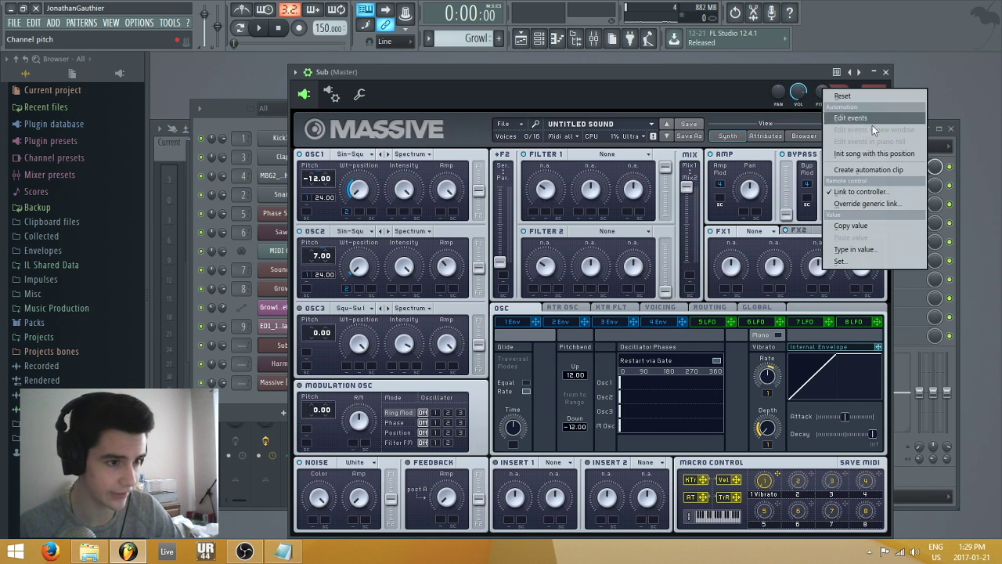
pyautogui.click(877, 154)
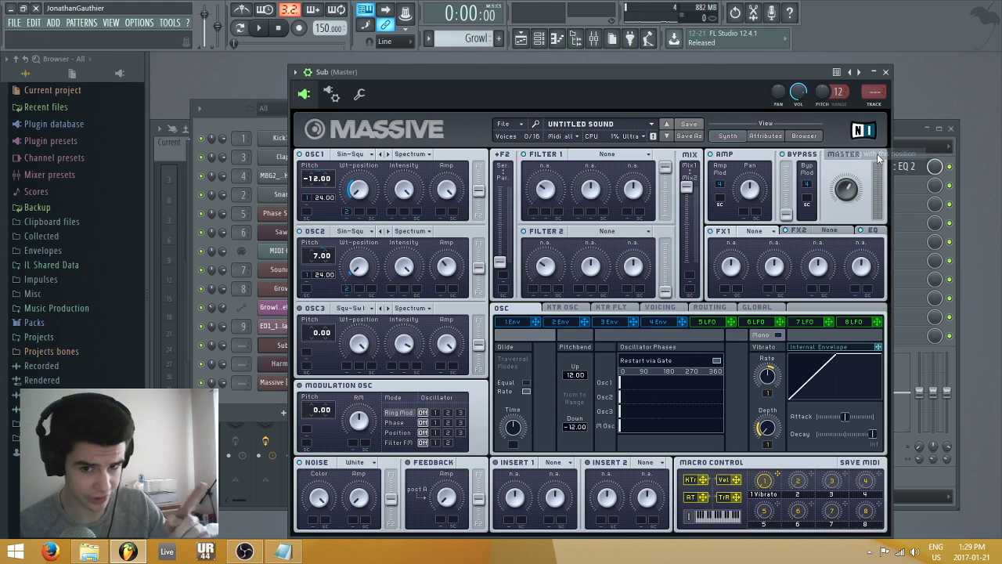
pyautogui.rightClick(820, 91)
pyautogui.click(851, 194)
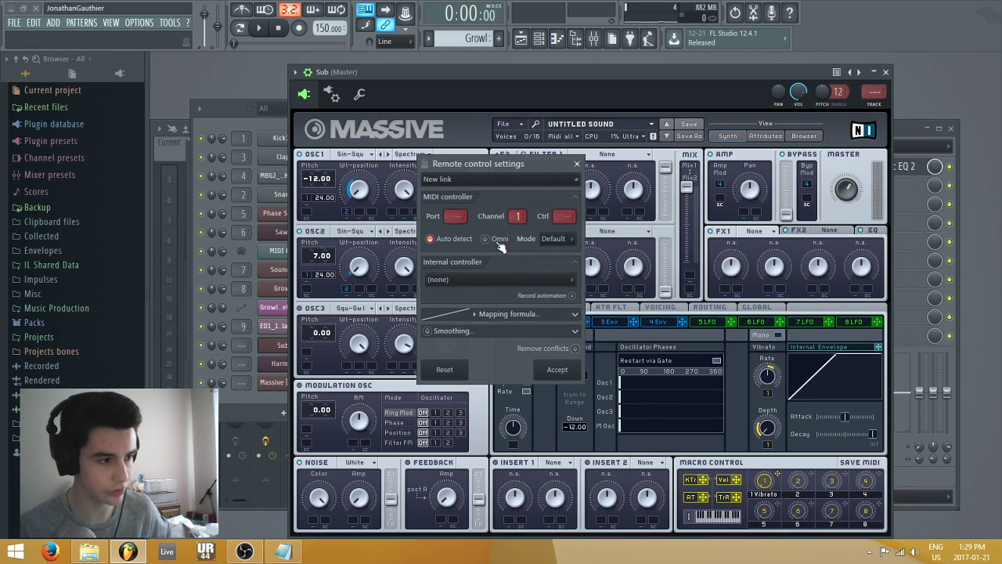
pyautogui.click(477, 279)
pyautogui.click(477, 315)
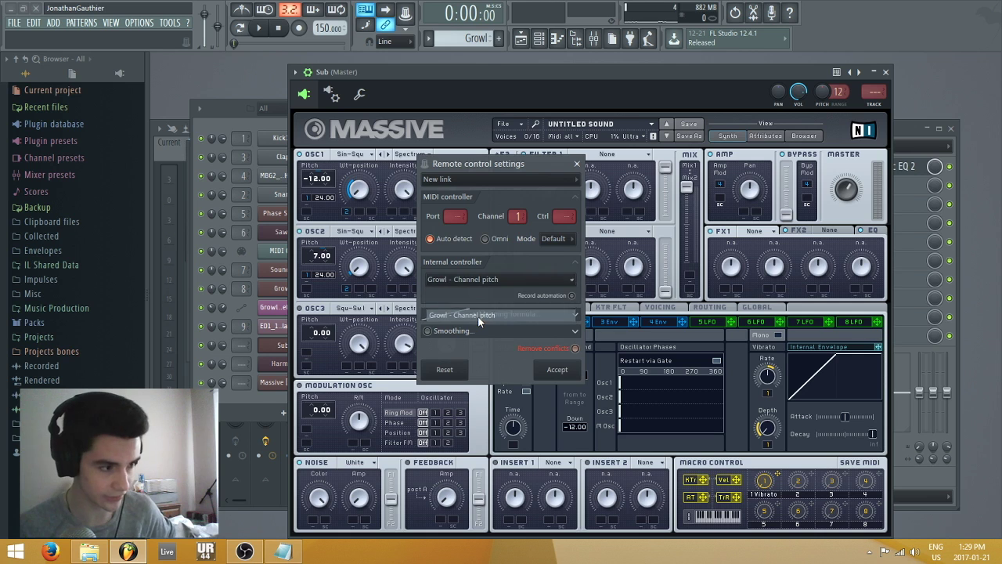
pyautogui.click(557, 371)
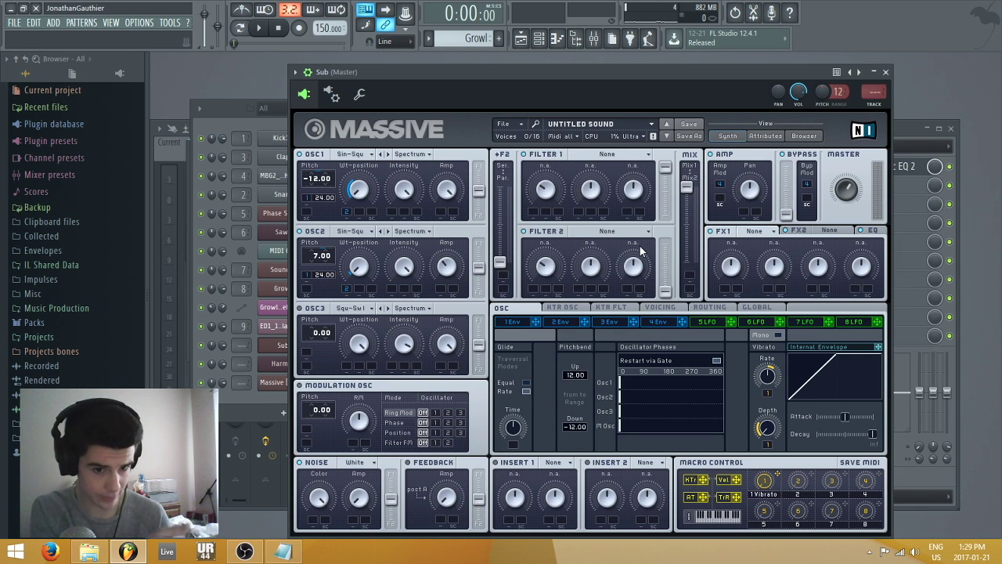
pyautogui.press('F5')
pyautogui.press('space')
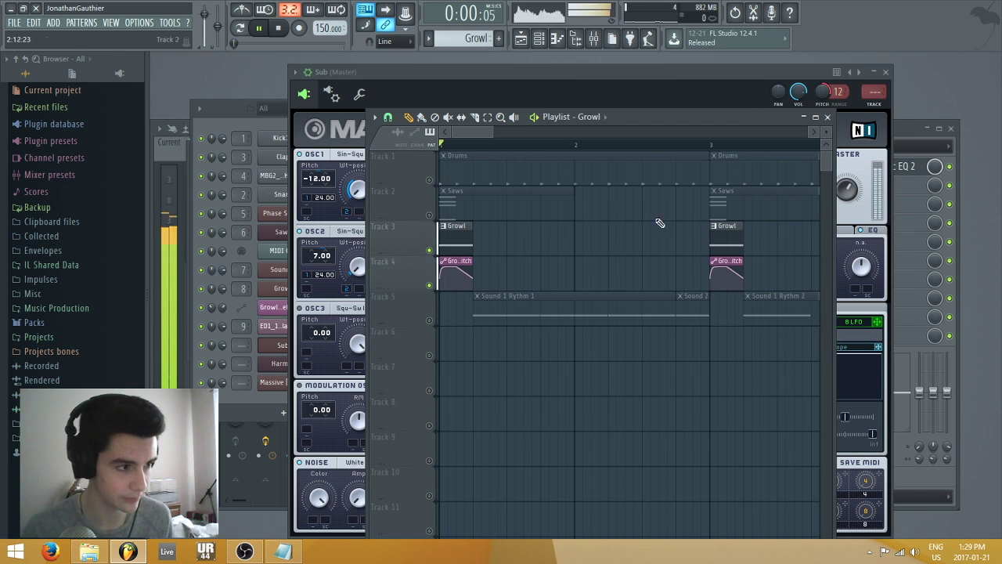
pyautogui.press('space')
pyautogui.scroll(5, 463, 249)
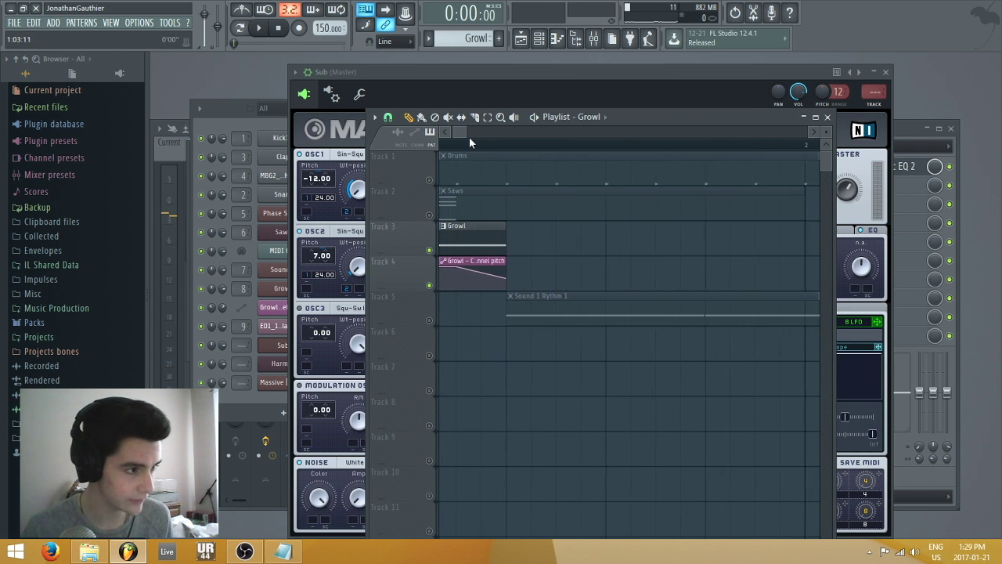
pyautogui.rightClick(444, 272)
pyautogui.press('space')
pyautogui.press('space')
pyautogui.moveTo(442, 270); pyautogui.dragTo(444, 272)
pyautogui.press('space')
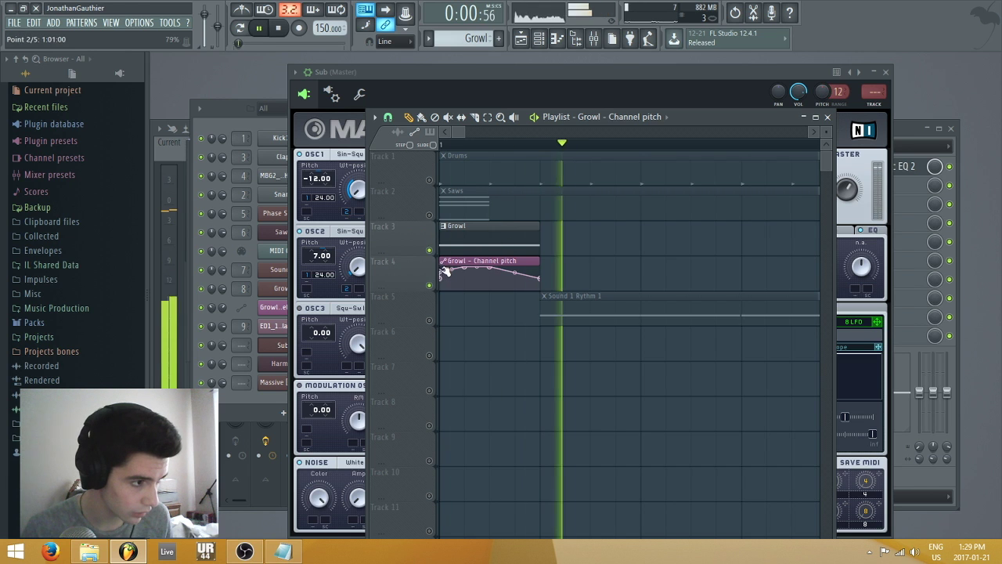
pyautogui.press('space')
pyautogui.click(429, 250)
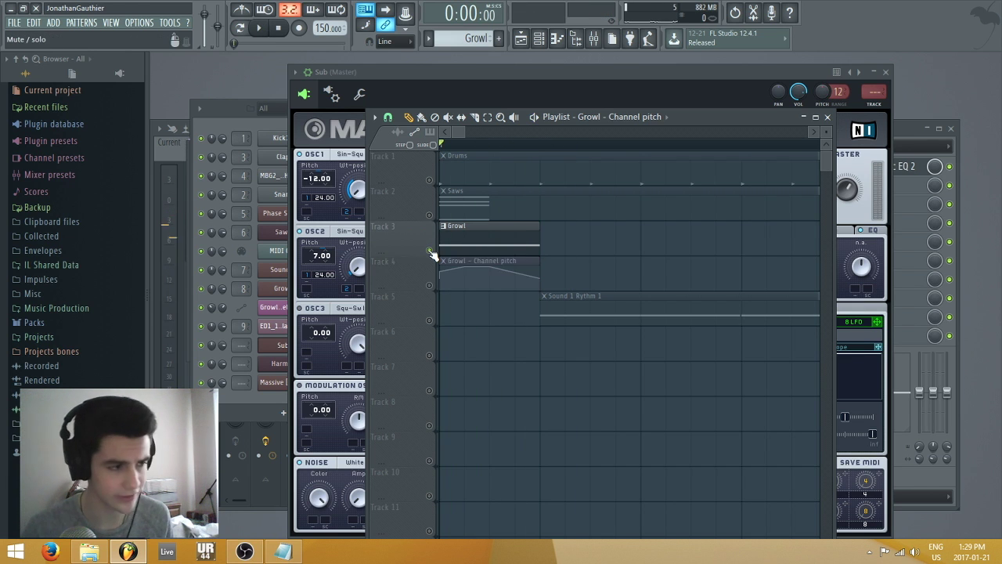
pyautogui.keyDown('ctrl'); pyautogui.click(429, 251); pyautogui.keyUp('ctrl')
# Step: Assign the Sub channel to mixer track 10 and route that track only to the Sidechain track
pyautogui.press('F9')
pyautogui.press('F6')
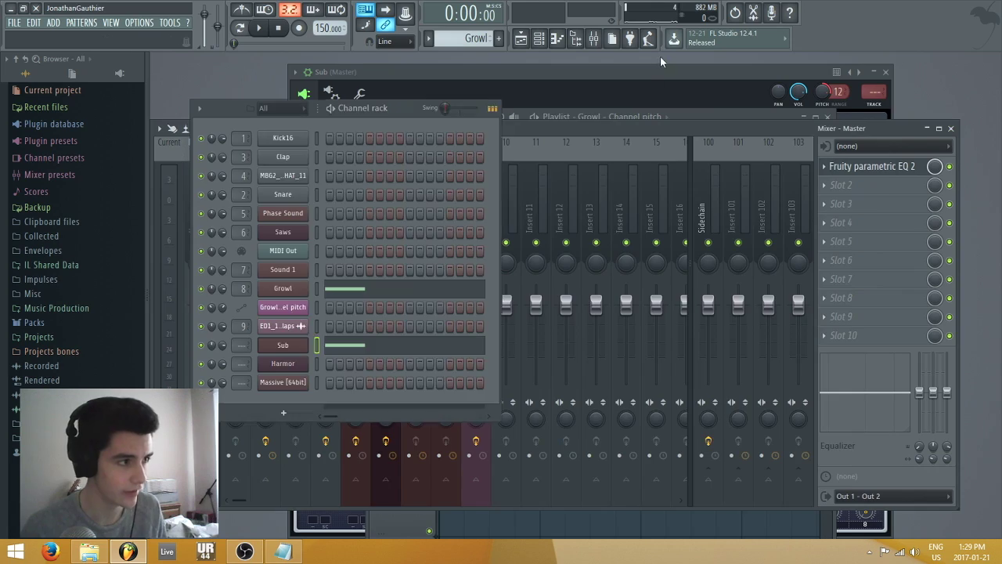
pyautogui.moveTo(670, 82); pyautogui.dragTo(664, 86)
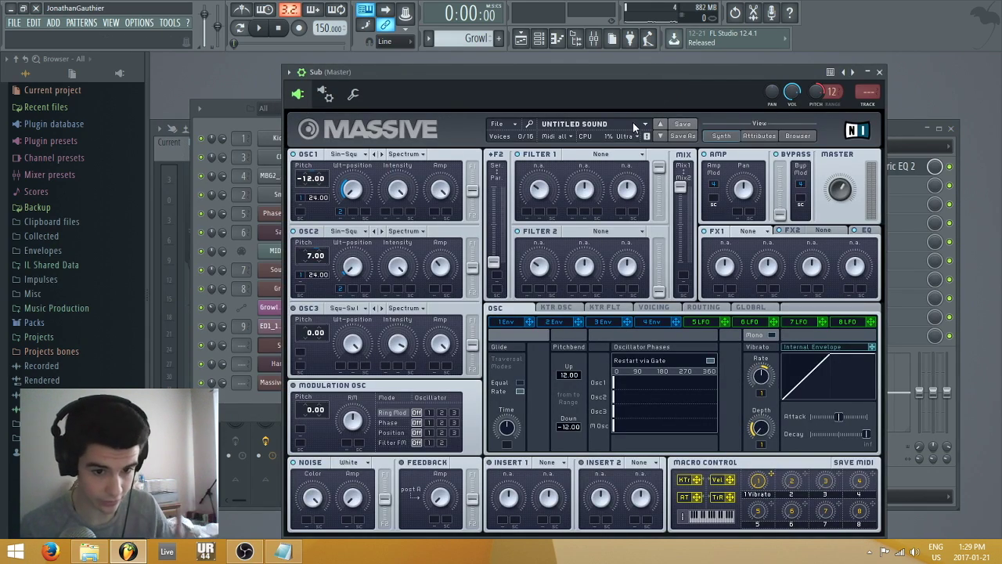
pyautogui.moveTo(717, 97); pyautogui.dragTo(685, 256)
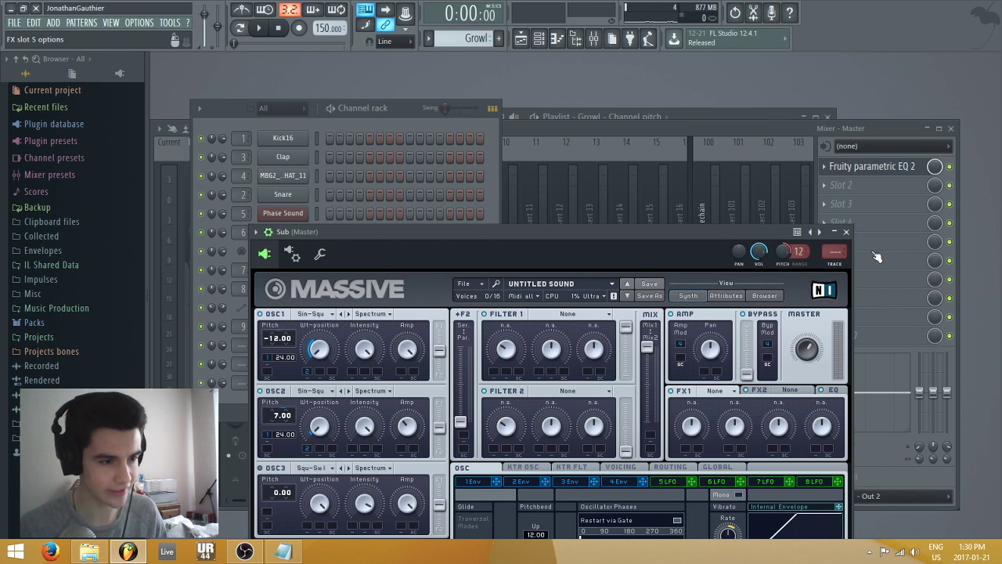
pyautogui.click(834, 258)
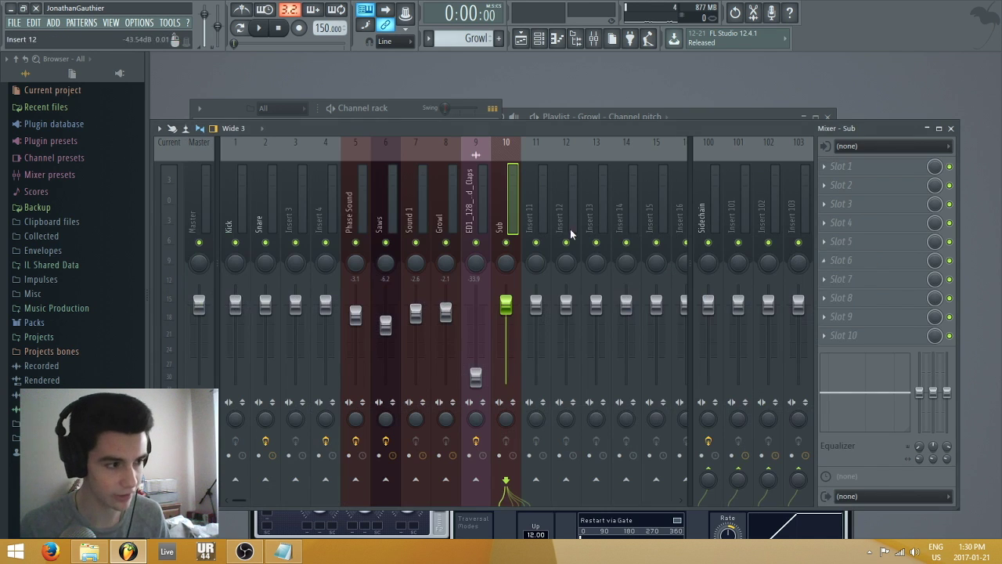
pyautogui.rightClick(709, 477)
pyautogui.click(714, 486)
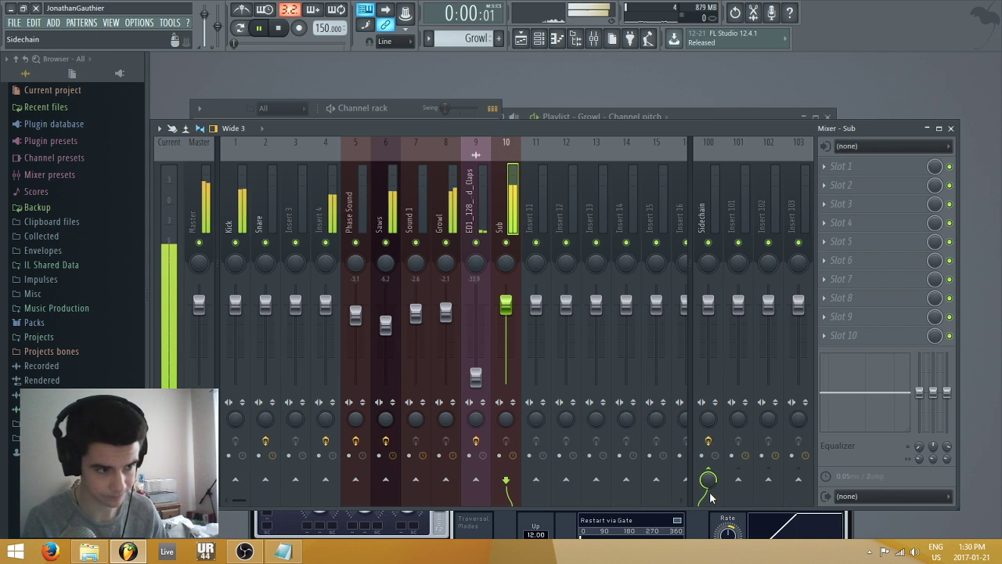
# Step: Copy the six F3 notes of the Sound 1 Rythm 1 pattern from Sound 1 into Sub's piano roll, and audition them
pyautogui.press('F5')
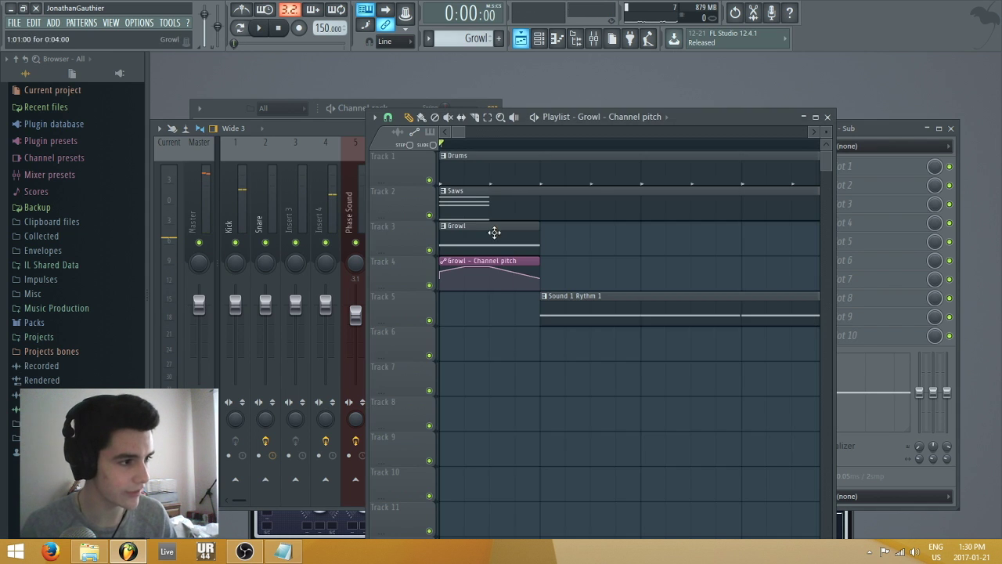
pyautogui.doubleClick(595, 299)
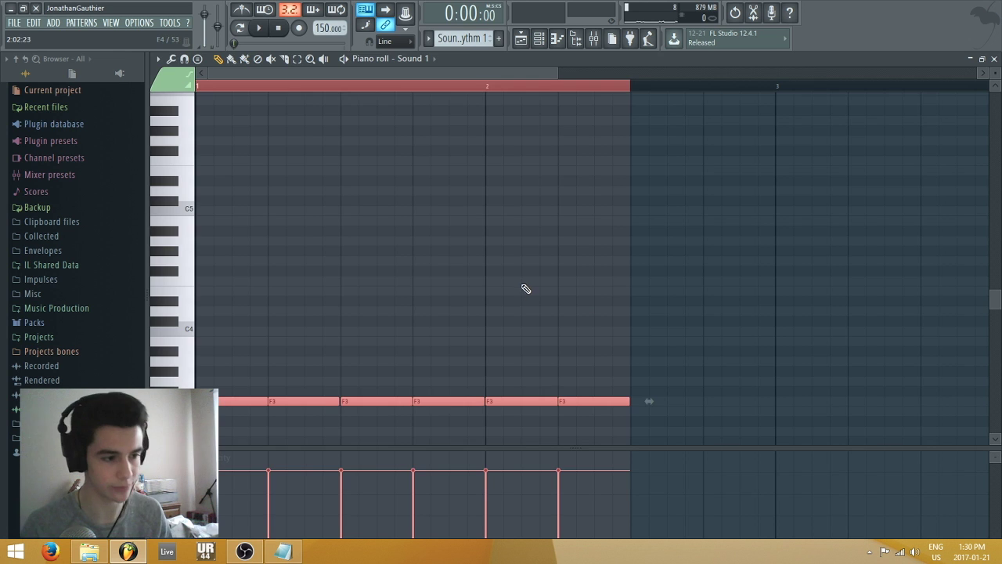
pyautogui.press('F7')
pyautogui.click(364, 272)
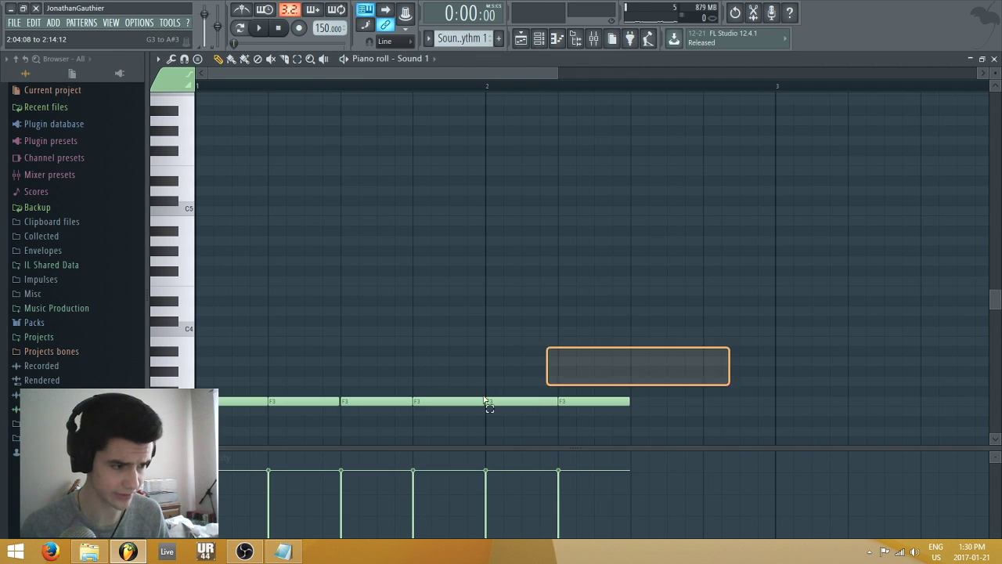
pyautogui.scroll(-2, 626, 375)
pyautogui.press('F7')
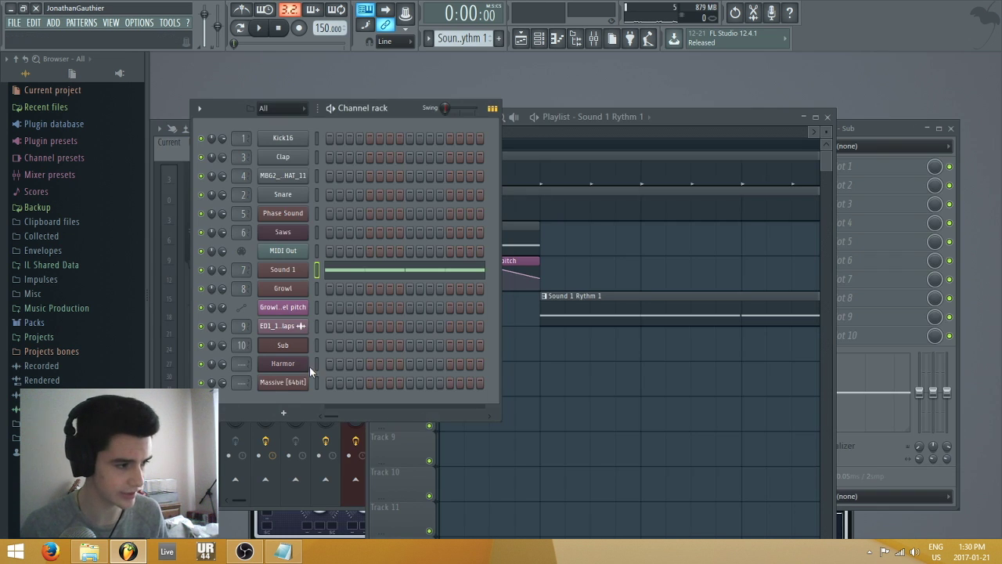
pyautogui.rightClick(305, 341)
pyautogui.click(356, 345)
pyautogui.scroll(-1, 447, 313)
pyautogui.press('space')
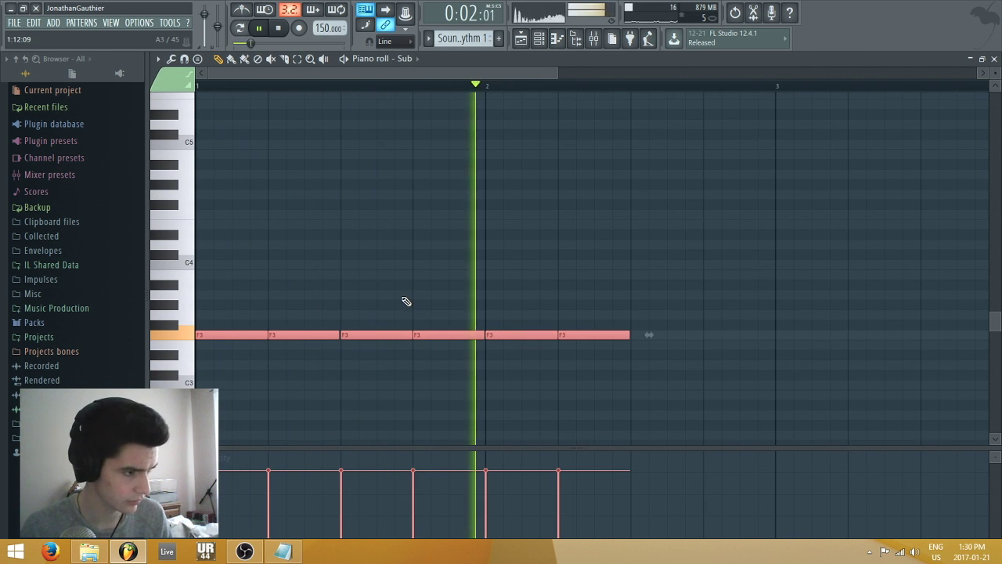
pyautogui.press('space')
# Step: Copy the F3 note of the Sound 2 pattern from Phase Sound into Sub's piano roll
pyautogui.press('F5')
pyautogui.scroll(-4, 678, 149)
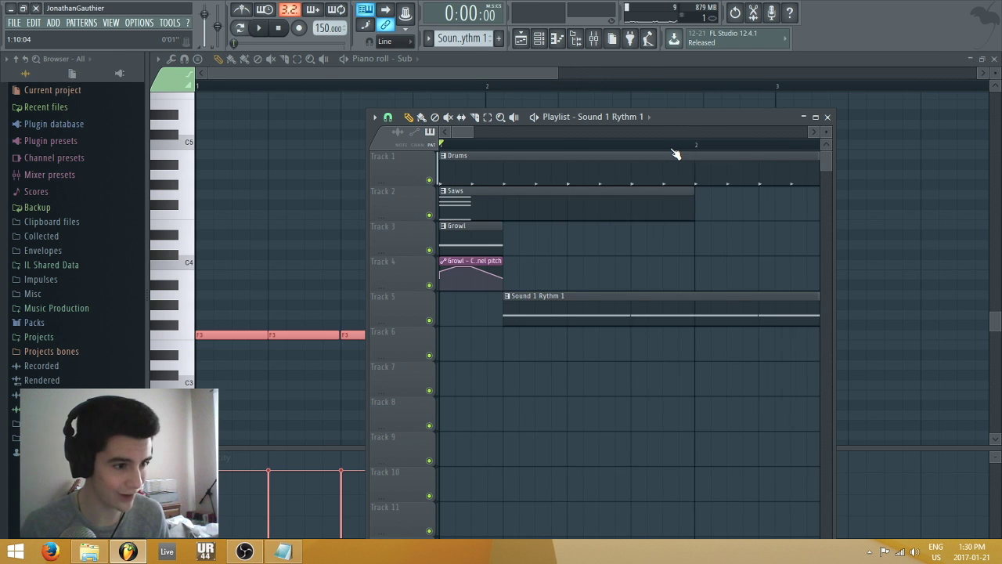
pyautogui.doubleClick(648, 305)
pyautogui.hotkey('ctrl', 'a')
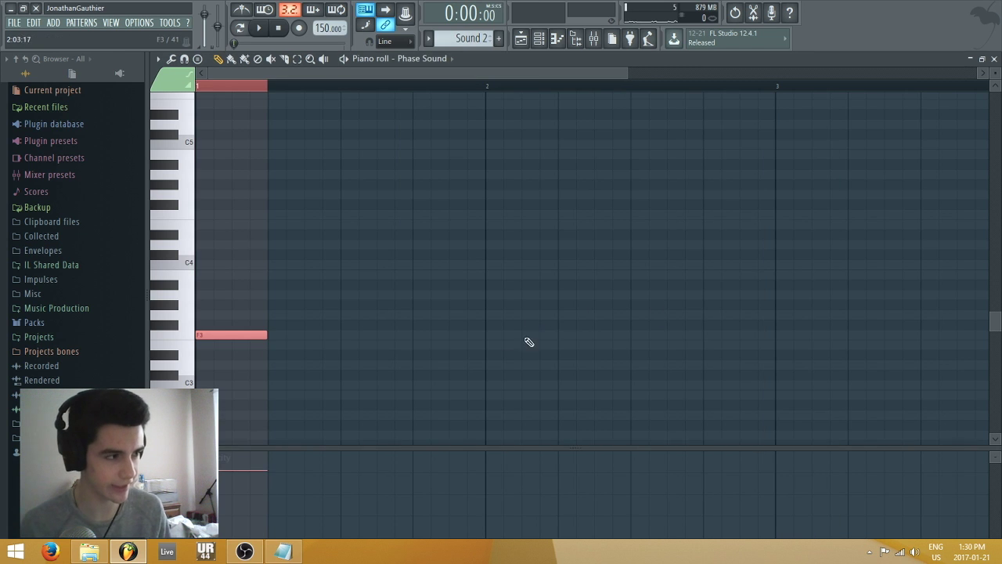
pyautogui.press('F7')
pyautogui.rightClick(305, 345)
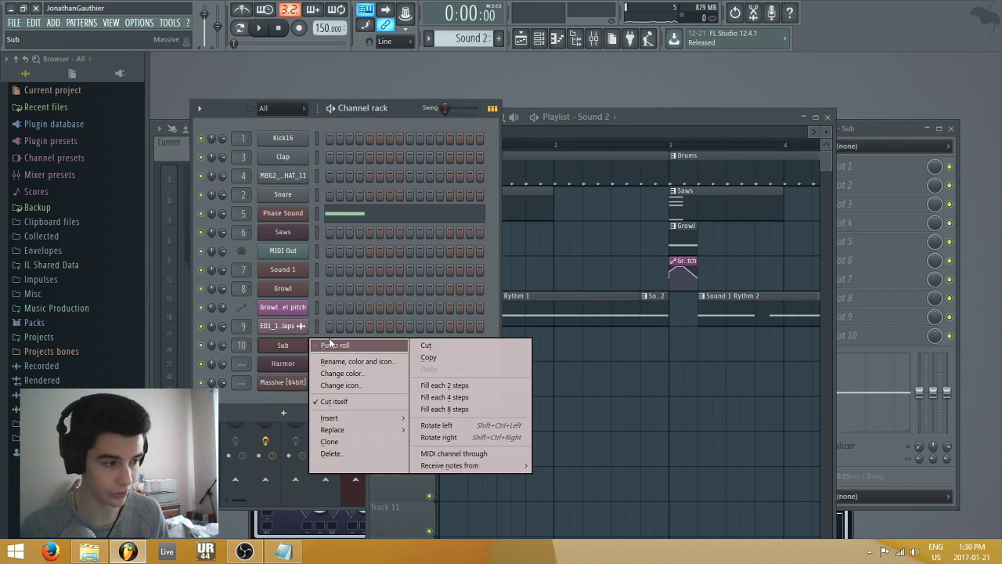
pyautogui.click(345, 344)
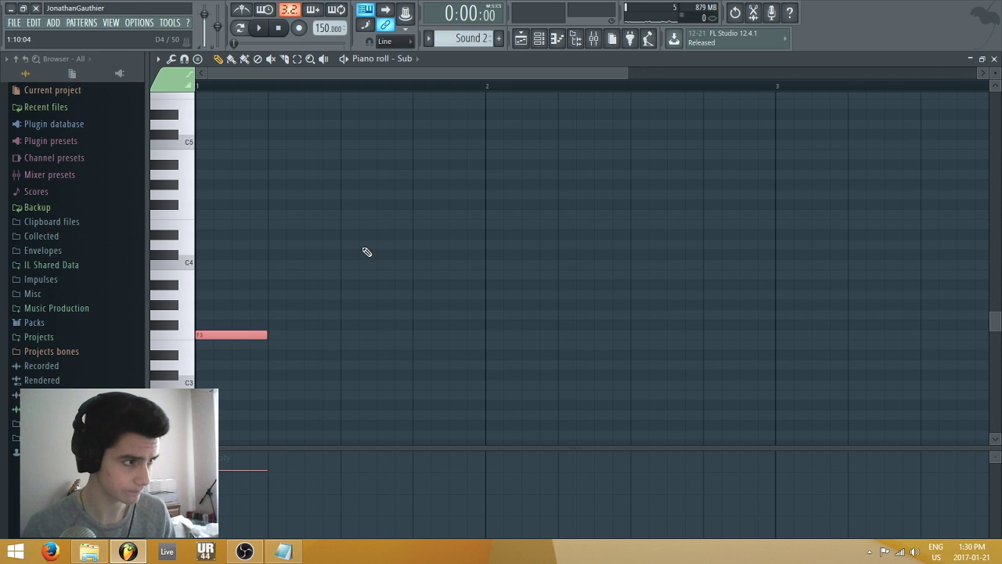
# Step: Play the arrangement and lower the Sub mixer track's volume to -5.0 dB
pyautogui.press('F5')
pyautogui.press('space')
pyautogui.press('F9')
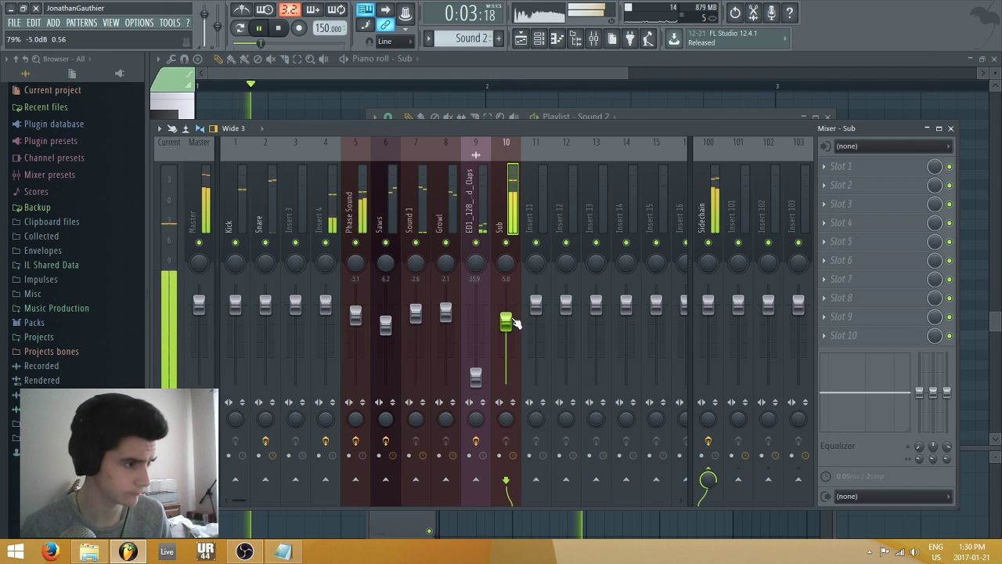
pyautogui.press('F5')
pyautogui.press('space')
# Step: Set the playback position to bar 3, and copy the Sound 1 Rythm 2 notes from Sound 1 into Sub's piano roll
pyautogui.click(593, 147)
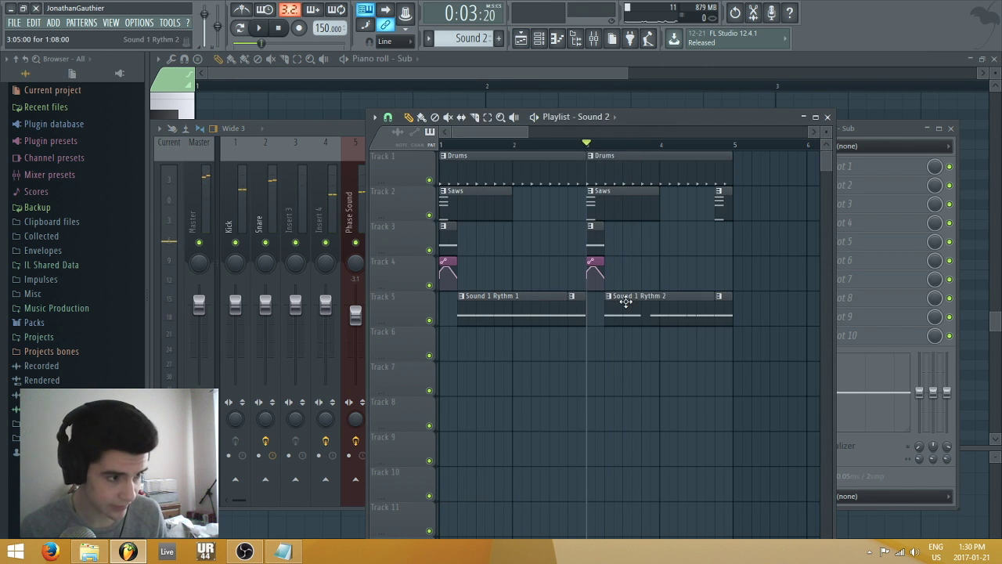
pyautogui.doubleClick(626, 299)
pyautogui.press('F6')
pyautogui.rightClick(304, 342)
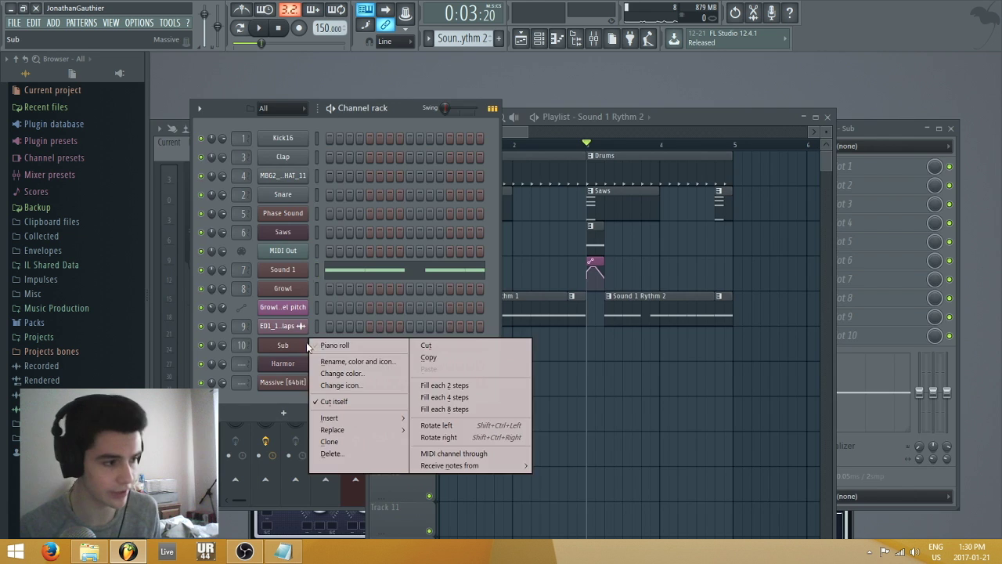
pyautogui.click(324, 342)
# Step: Audition the playlist arrangement from bar 3 and return the playback position to the start
pyautogui.press('F5')
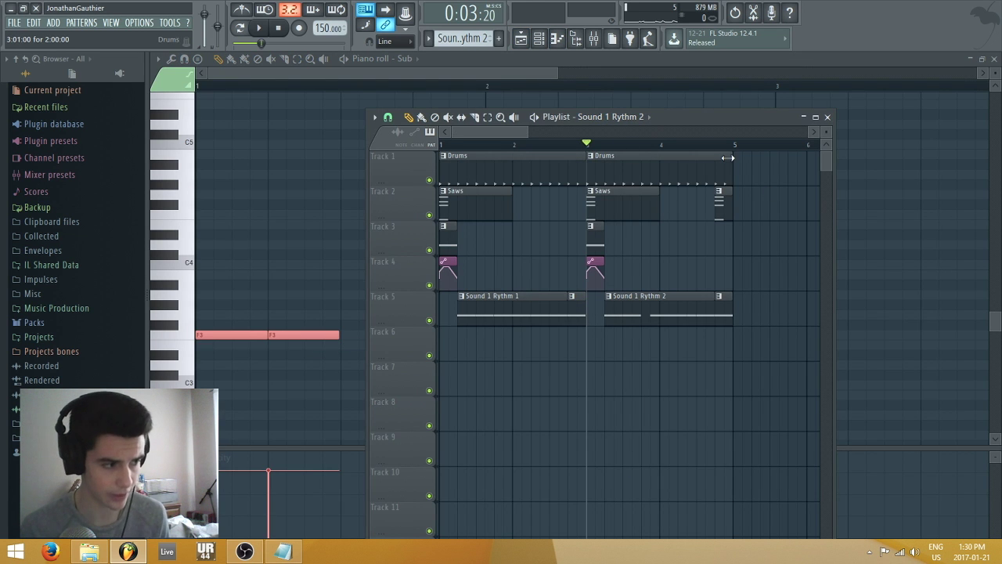
pyautogui.press('space')
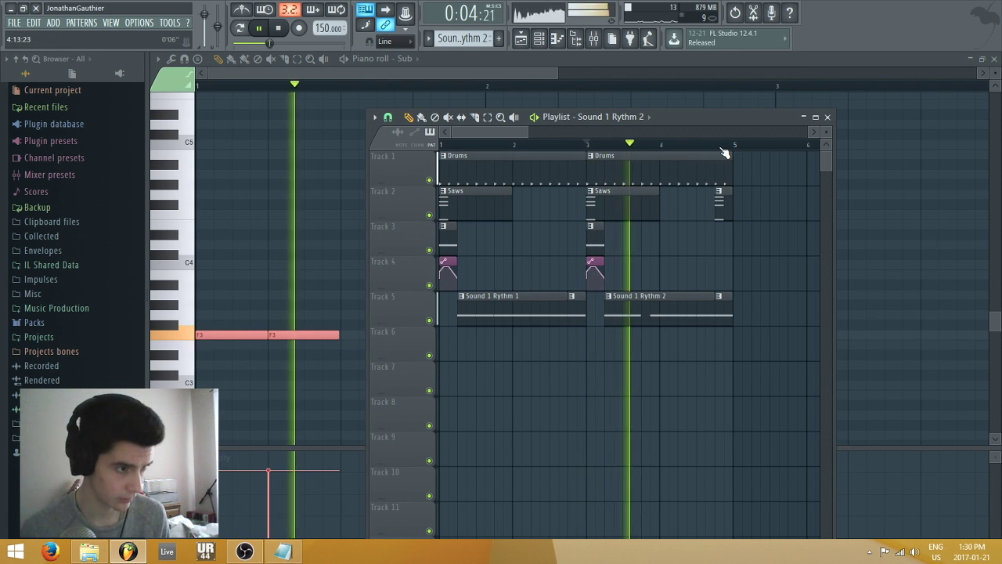
pyautogui.scroll(4, 723, 149)
pyautogui.scroll(-3, 724, 149)
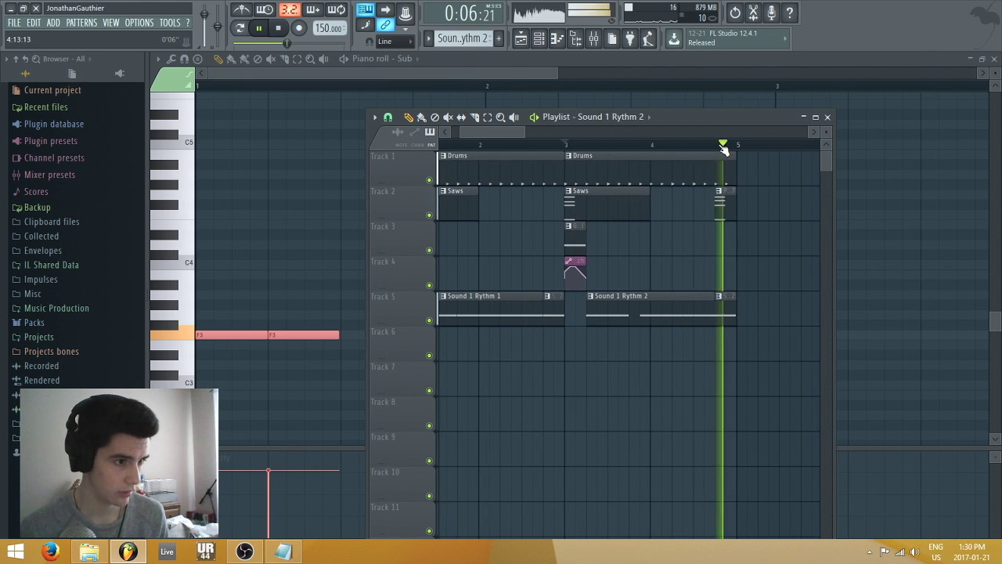
pyautogui.press('space')
pyautogui.click(443, 136)
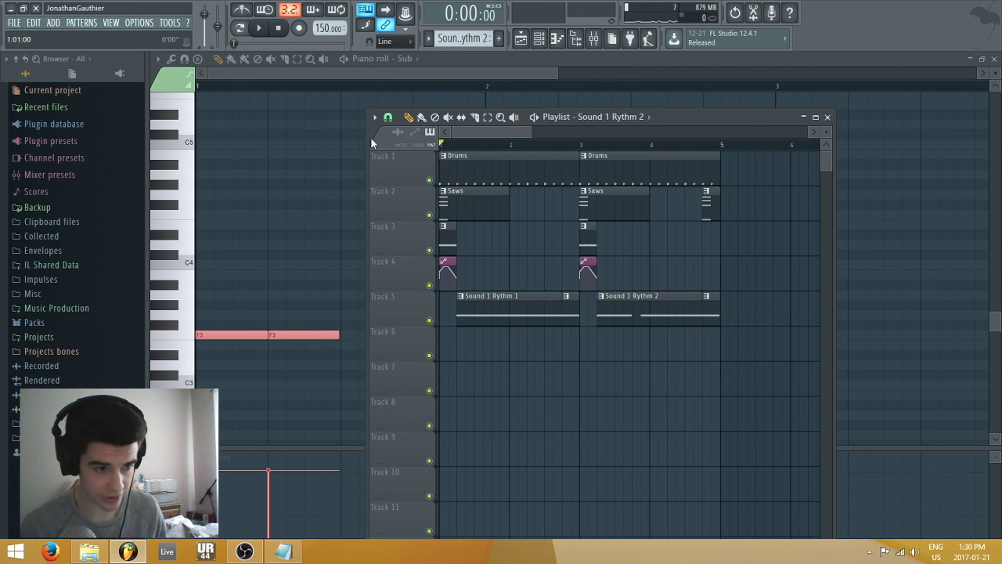
# Step: Replace Sound 1's first four F3 notes in Sound 1 Rythm 1 with a single one-bar F3 note, and audition the pattern
pyautogui.doubleClick(519, 301)
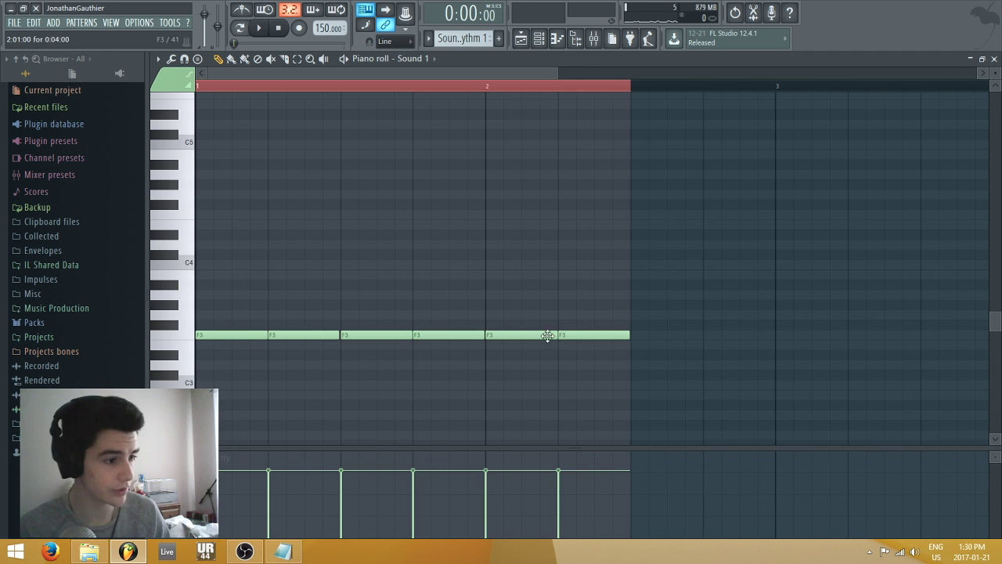
pyautogui.press('space')
pyautogui.press('space')
pyautogui.rightClick(311, 334)
pyautogui.moveTo(262, 334); pyautogui.dragTo(477, 337)
pyautogui.rightClick(376, 334)
pyautogui.rightClick(470, 333)
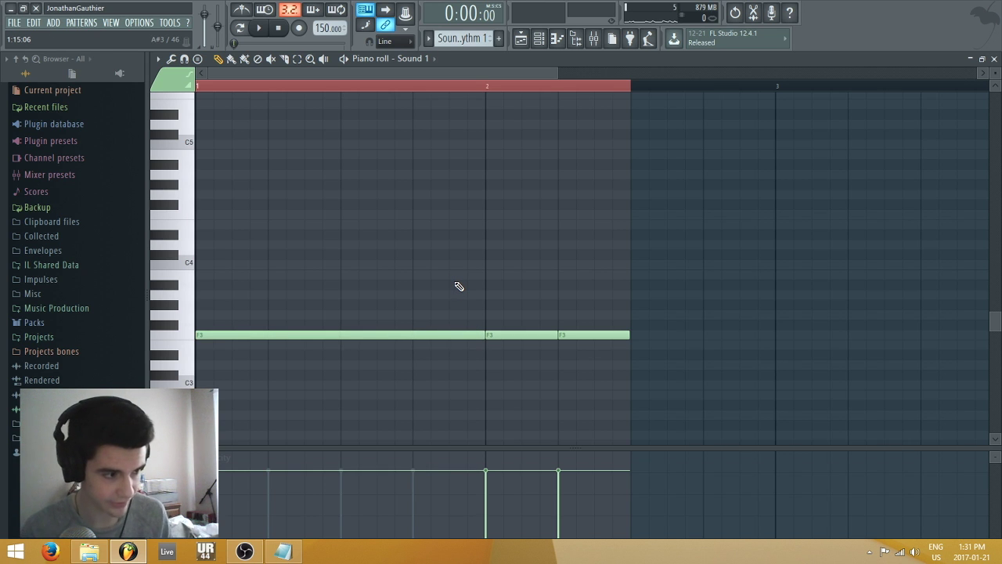
pyautogui.press('space')
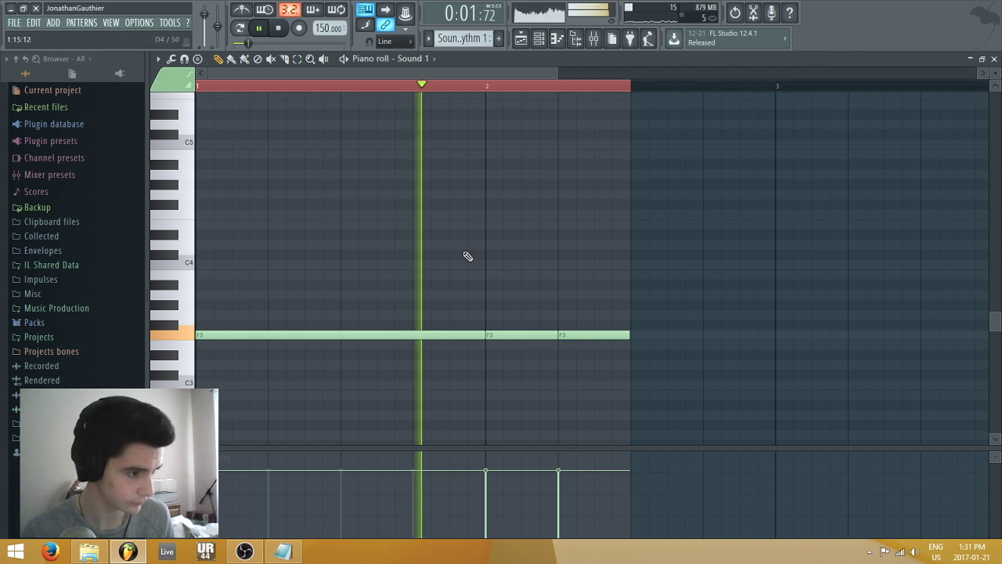
pyautogui.press('space')
pyautogui.press('F5')
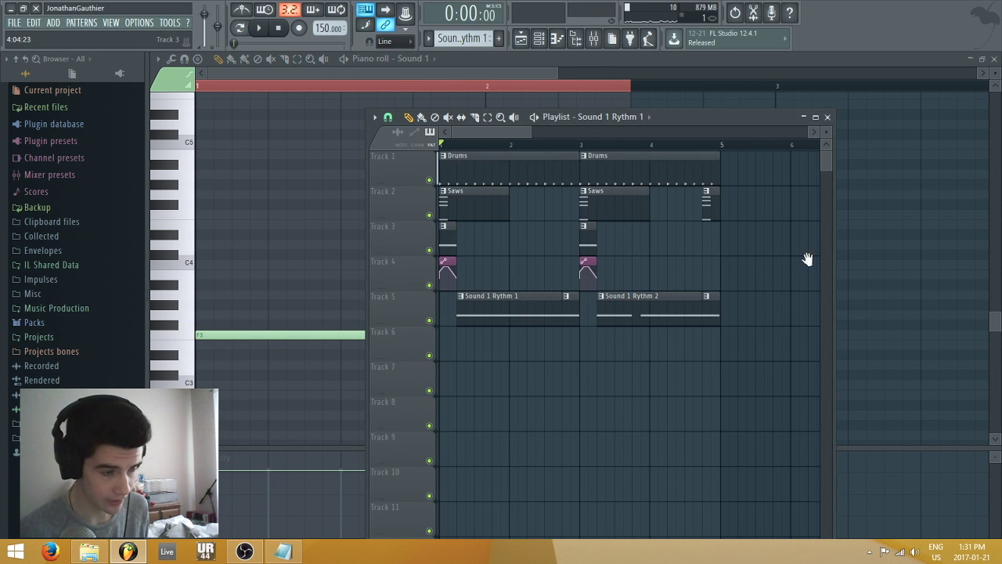